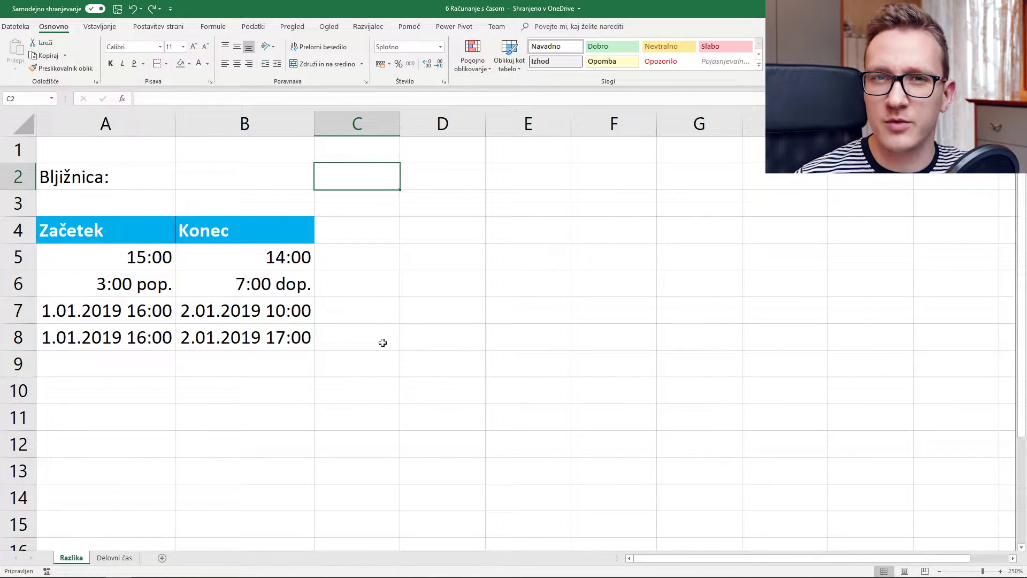
# Insert the current time 15:07 into B2 with Ctrl+Shift+: and check it is stored as 15:07:00.
pyautogui.press('Left')
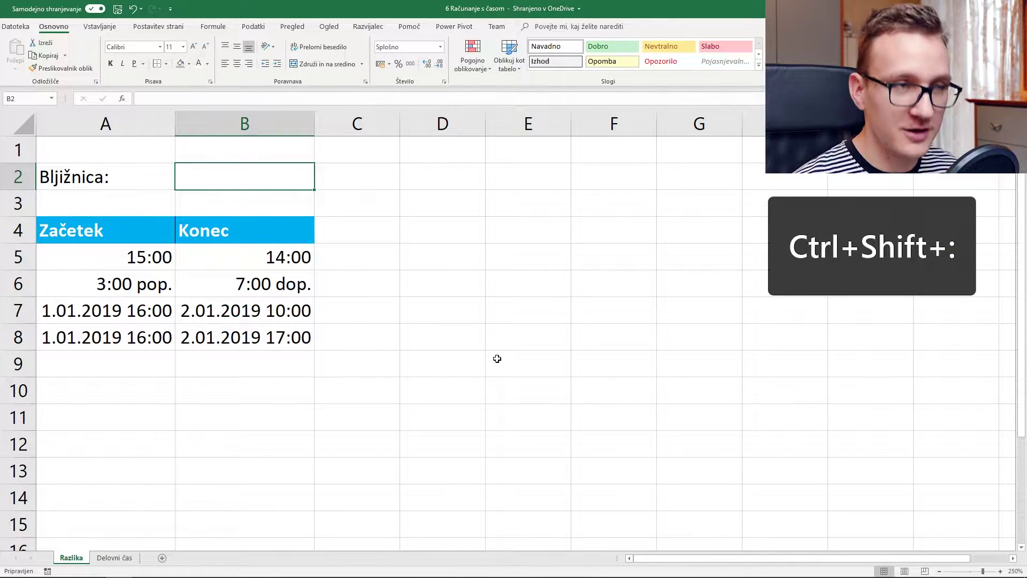
pyautogui.hotkey('ctrl', 'shift', ':')
pyautogui.press('Return')
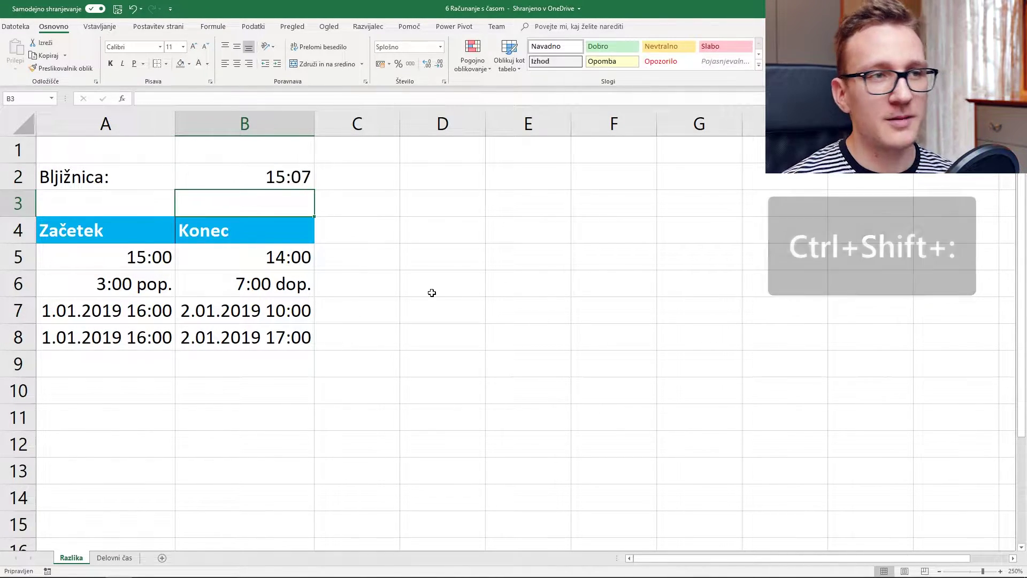
pyautogui.click(273, 177)
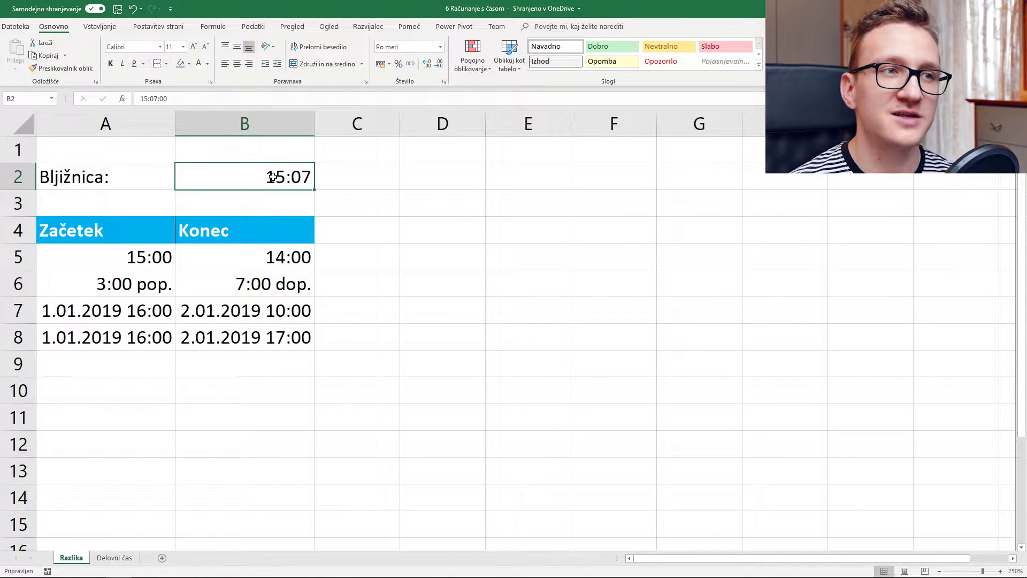
pyautogui.doubleClick(274, 177)
pyautogui.press('Return')
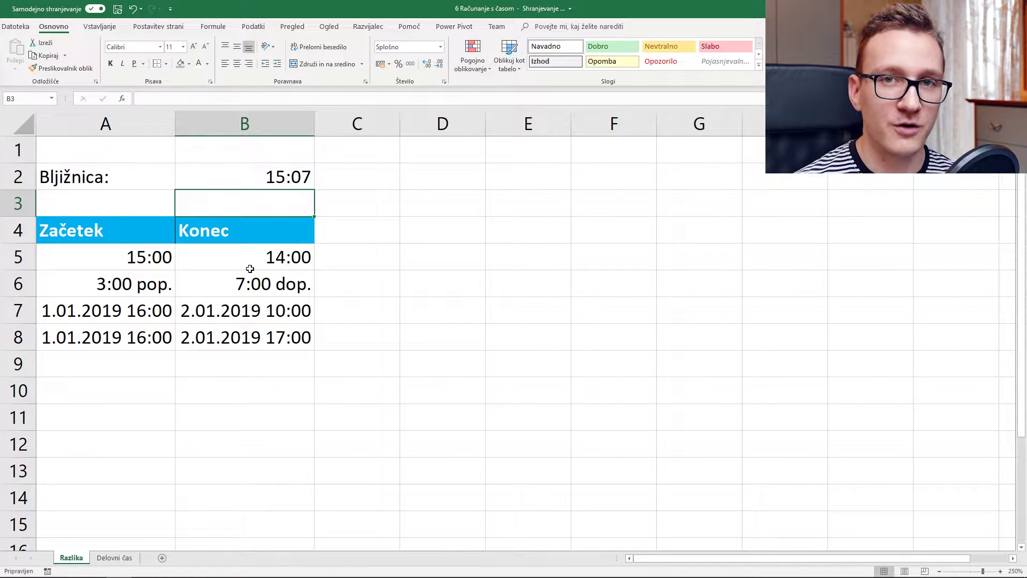
pyautogui.click(302, 175)
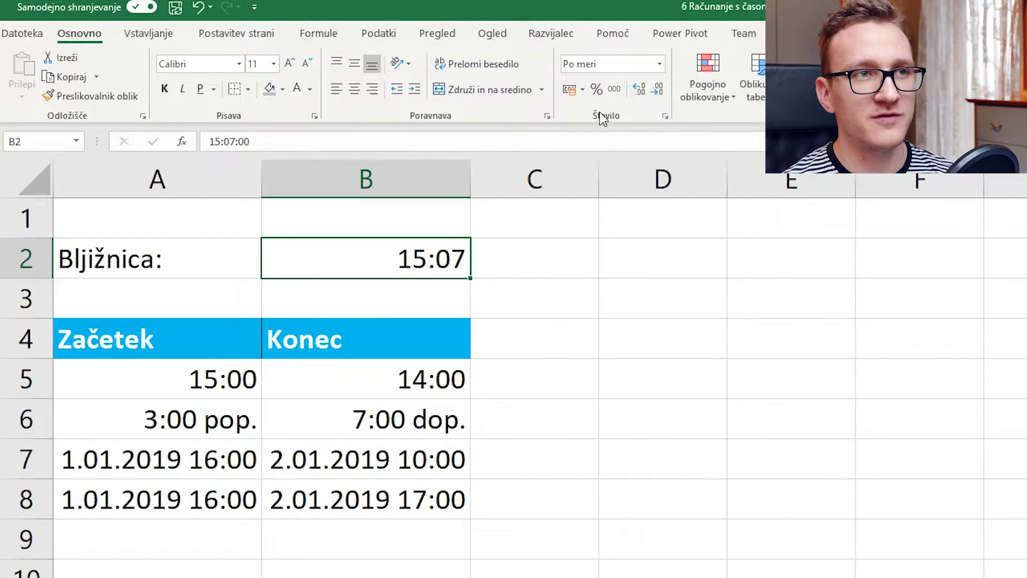
# Apply the Splošno (General) format to B2 so the time shows as 0,629861111.
pyautogui.click(659, 63)
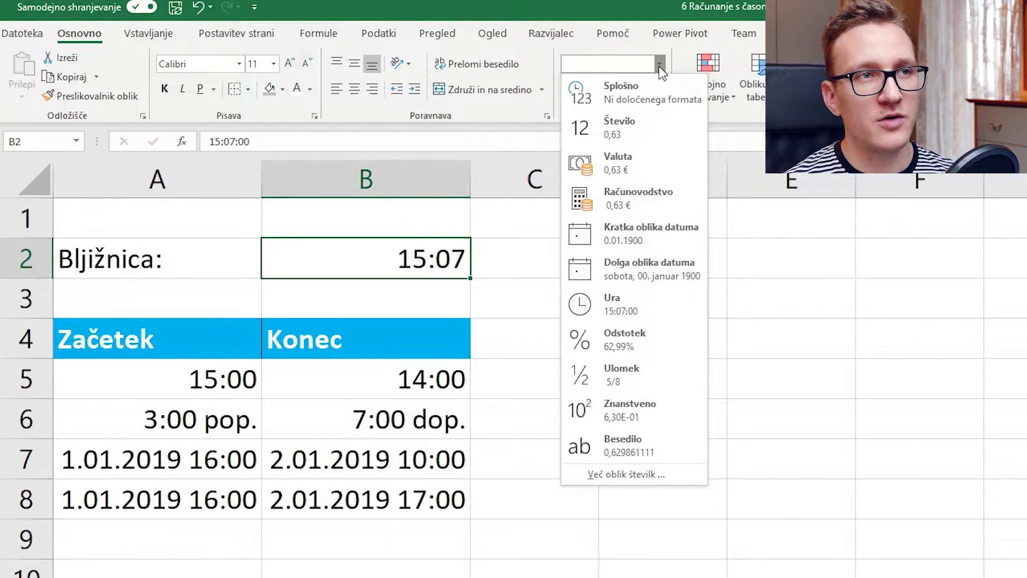
pyautogui.click(657, 92)
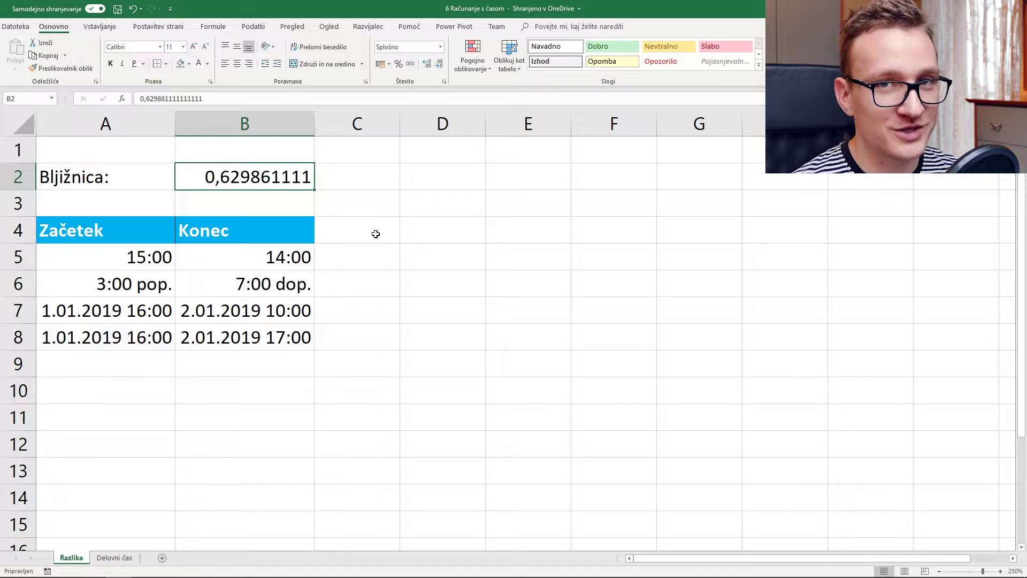
pyautogui.click(366, 260)
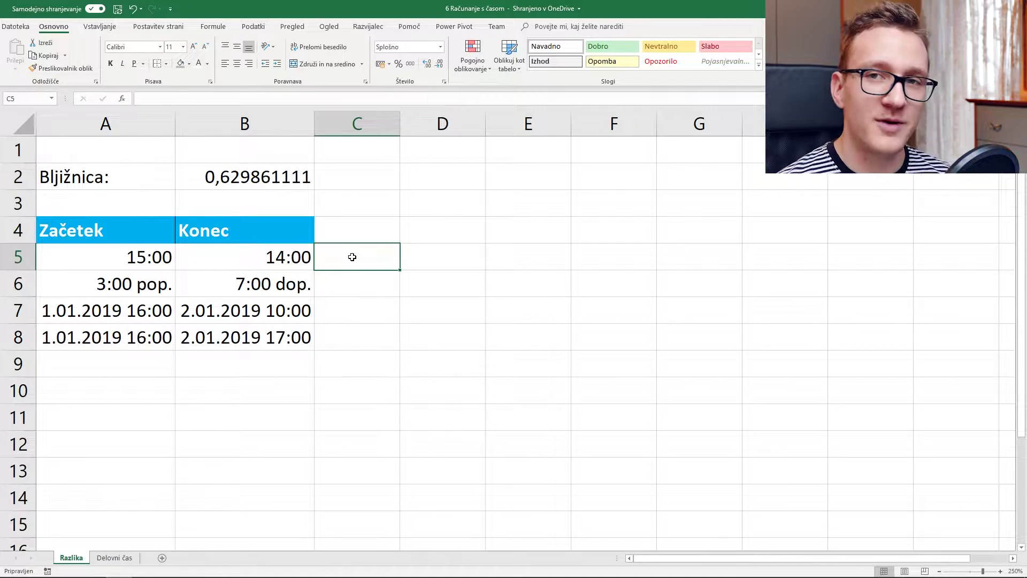
# Enter =B5-A5 in C5 and auto-fit column C; the negative result still shows hash marks.
pyautogui.write('=')
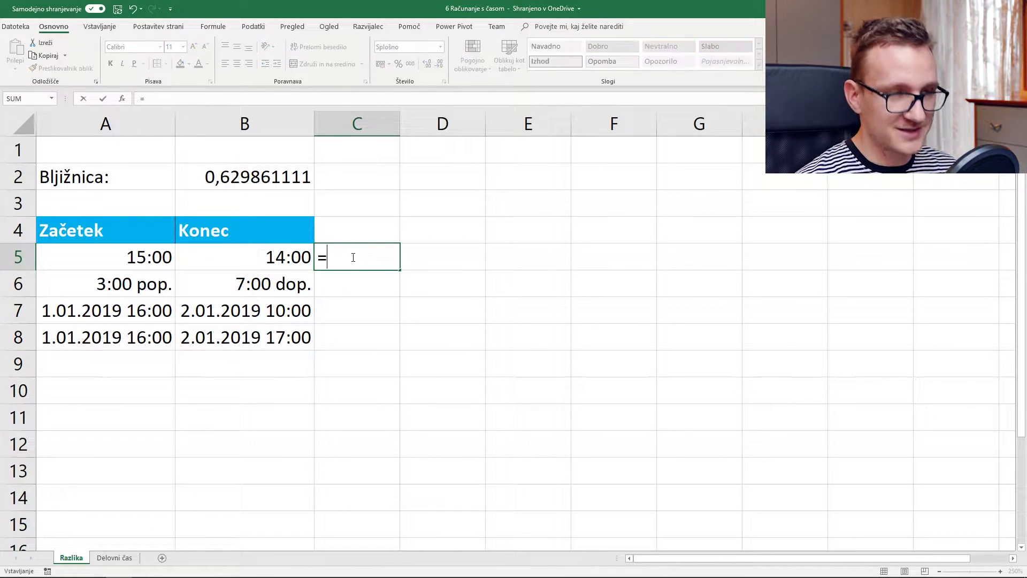
pyautogui.click(280, 257)
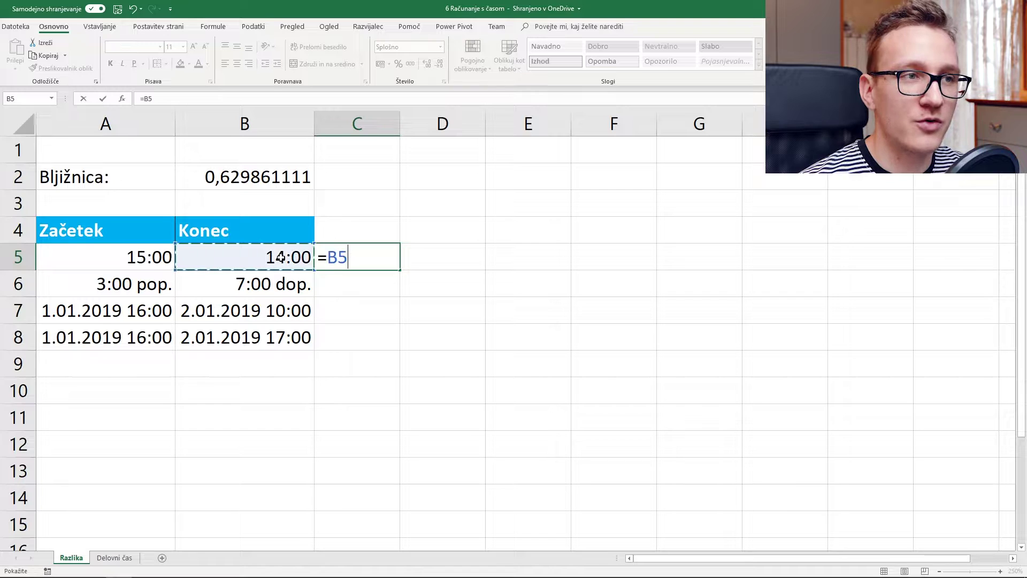
pyautogui.write('-')
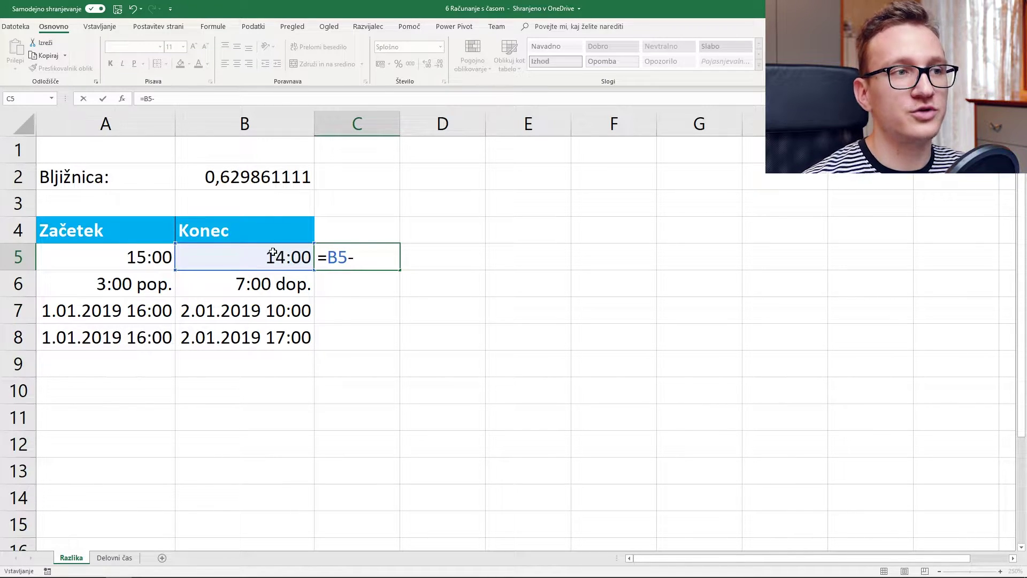
pyautogui.click(147, 262)
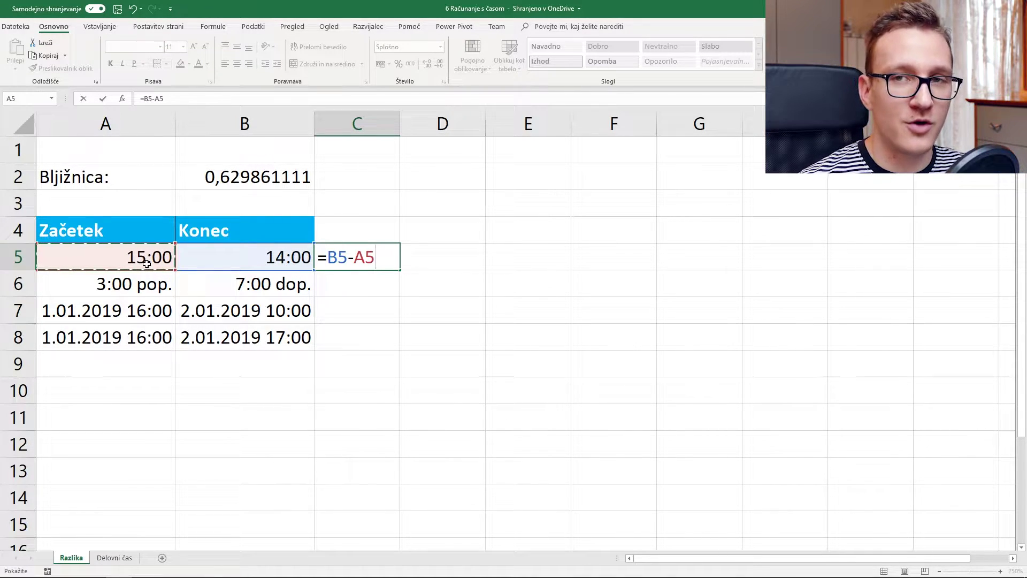
pyautogui.press('Return')
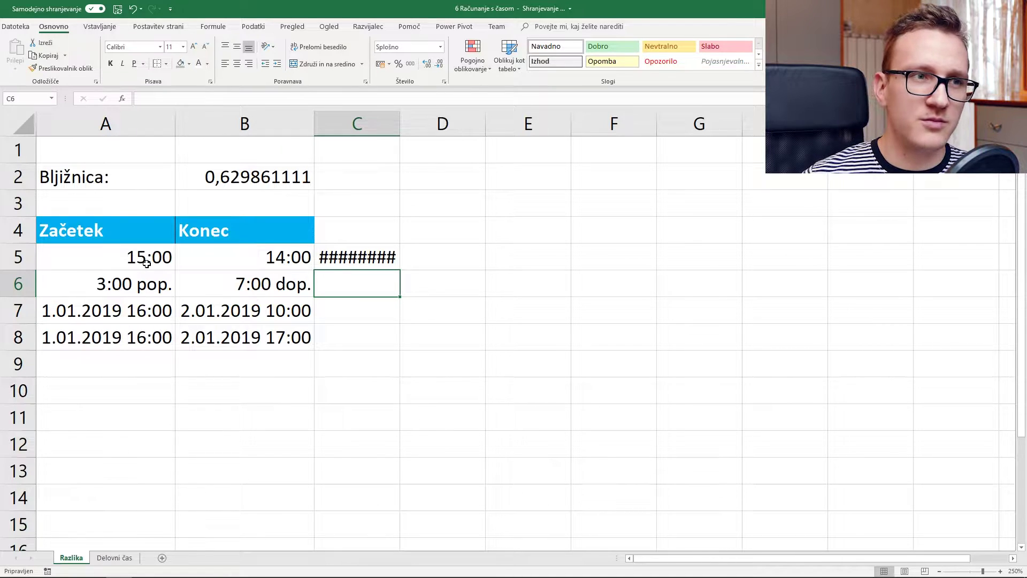
pyautogui.click(364, 250)
pyautogui.moveTo(400, 128); pyautogui.dragTo(761, 136)
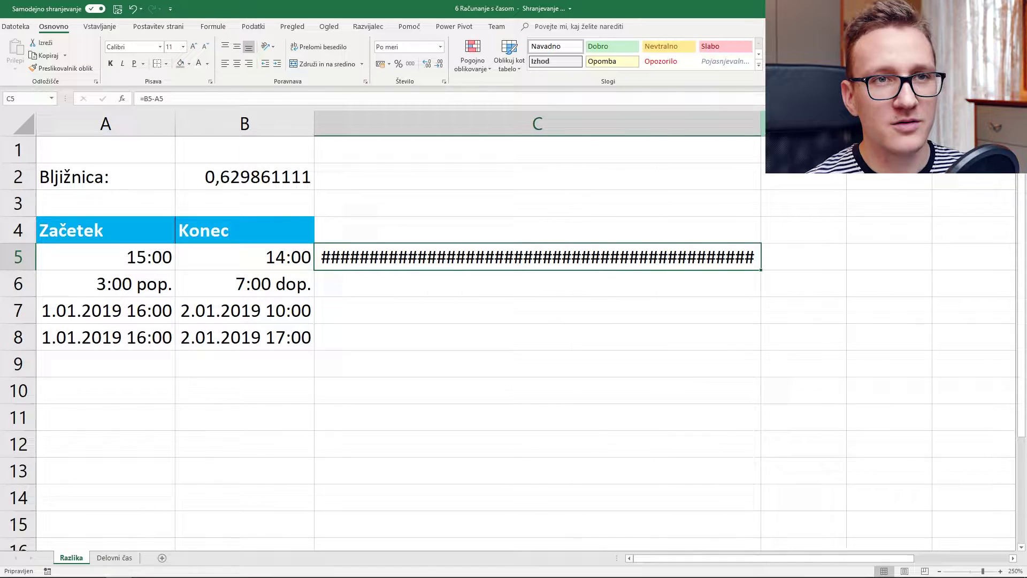
pyautogui.doubleClick(760, 132)
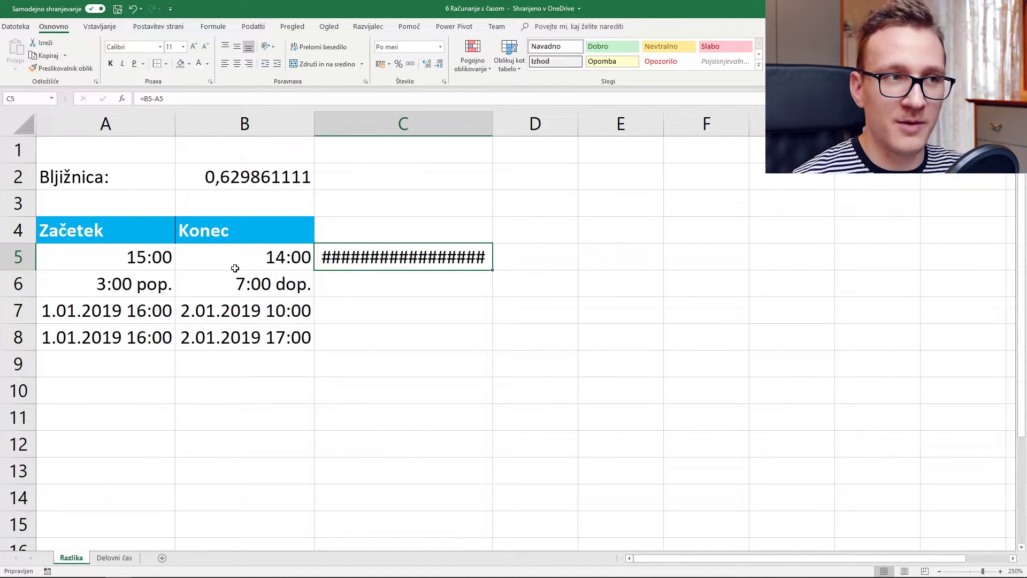
pyautogui.click(241, 261)
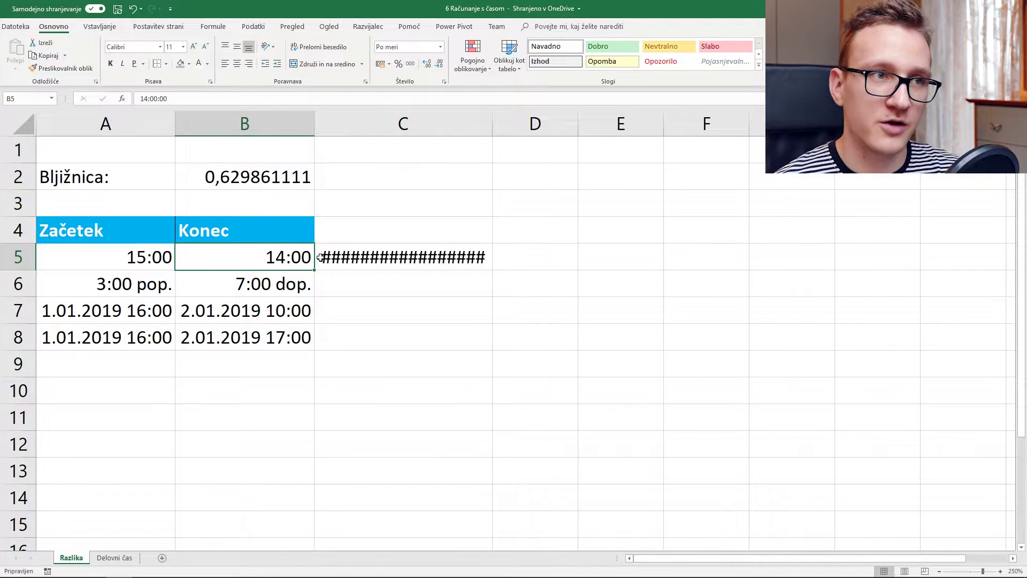
pyautogui.moveTo(319, 256)
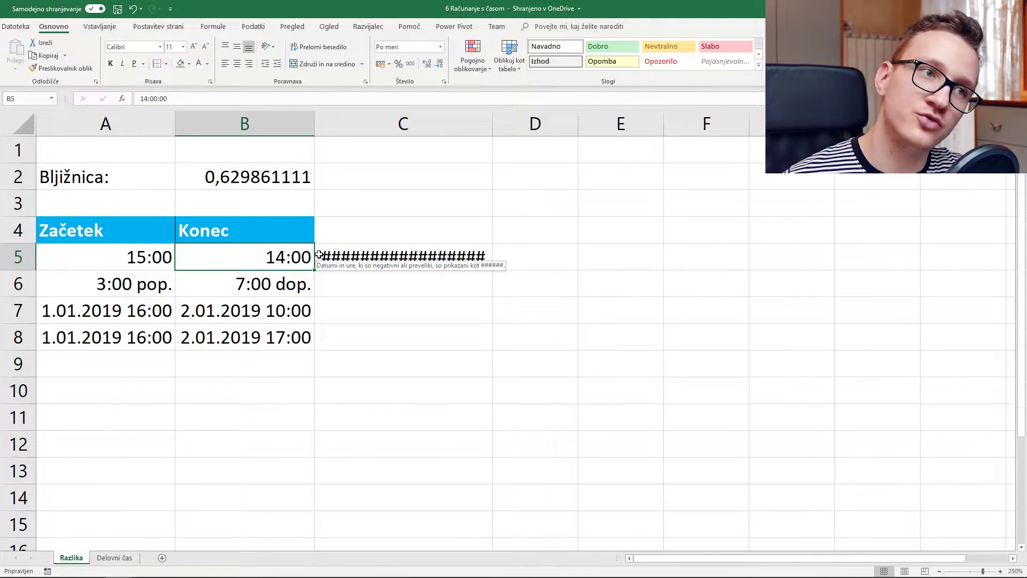
# Switch A5:B5 to General format, then back to the Ura time format.
pyautogui.moveTo(278, 255); pyautogui.dragTo(150, 257)
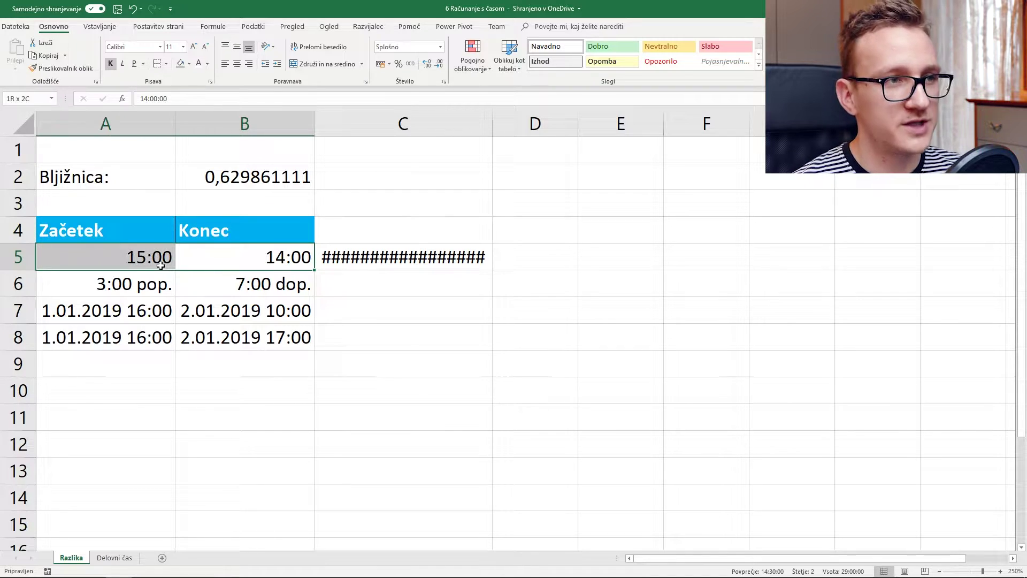
pyautogui.click(440, 47)
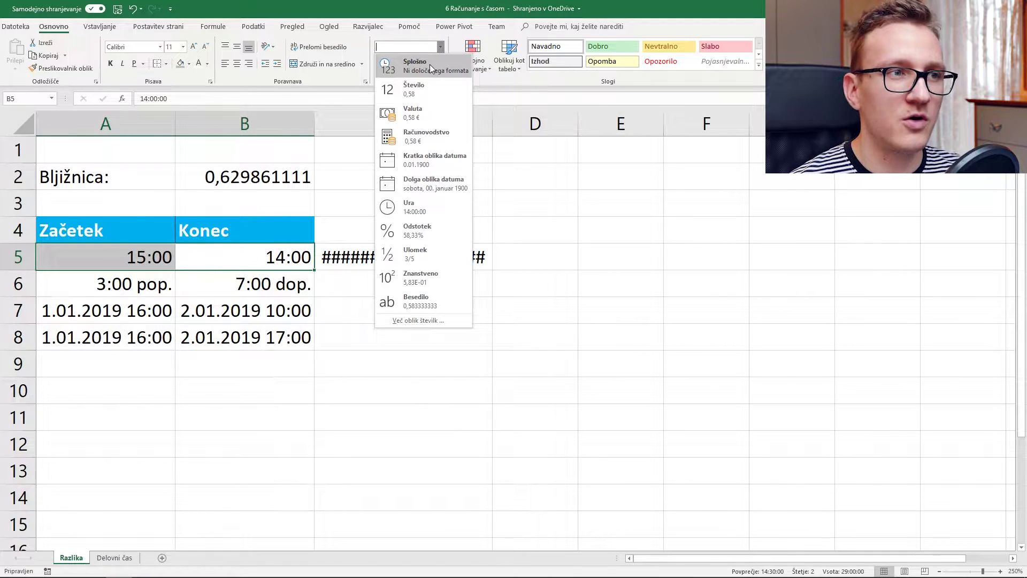
pyautogui.click(430, 67)
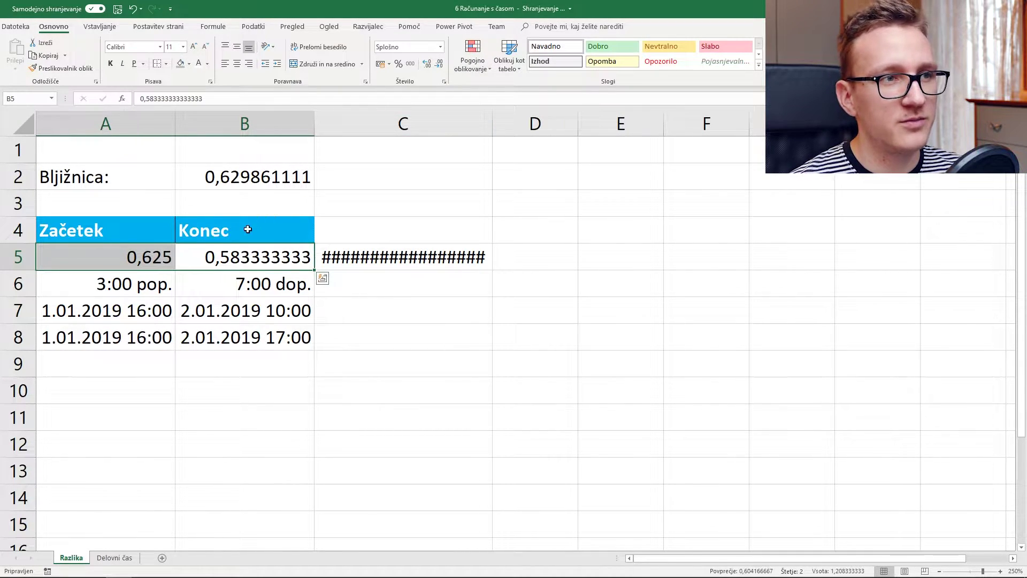
pyautogui.click(157, 256)
pyautogui.click(234, 255)
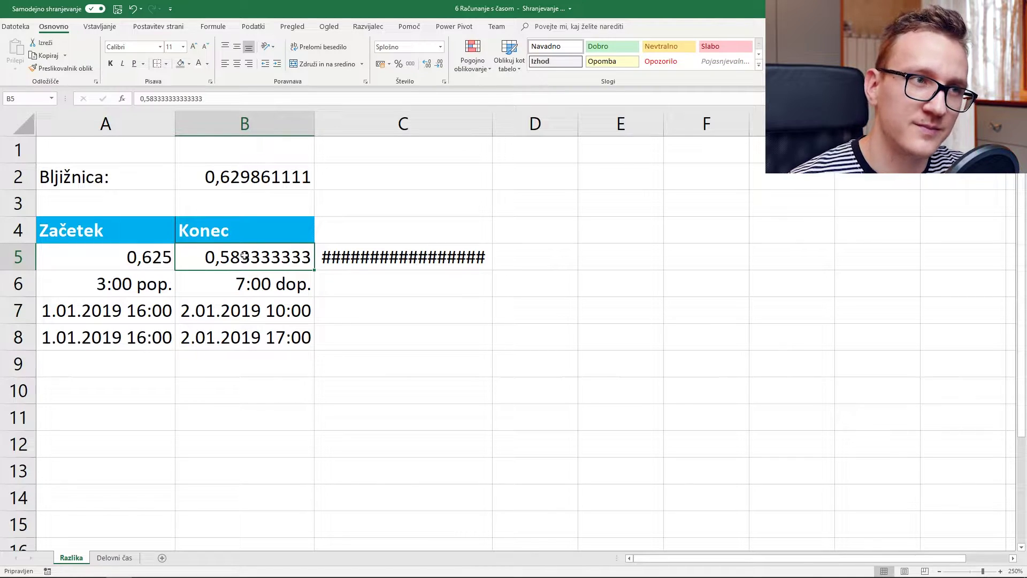
pyautogui.moveTo(247, 256); pyautogui.dragTo(149, 256)
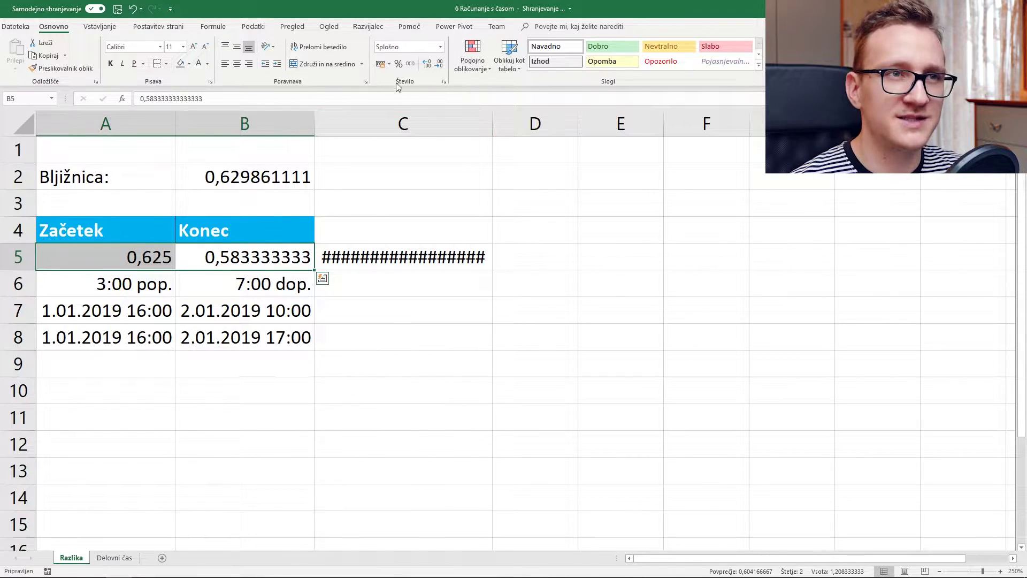
pyautogui.click(441, 47)
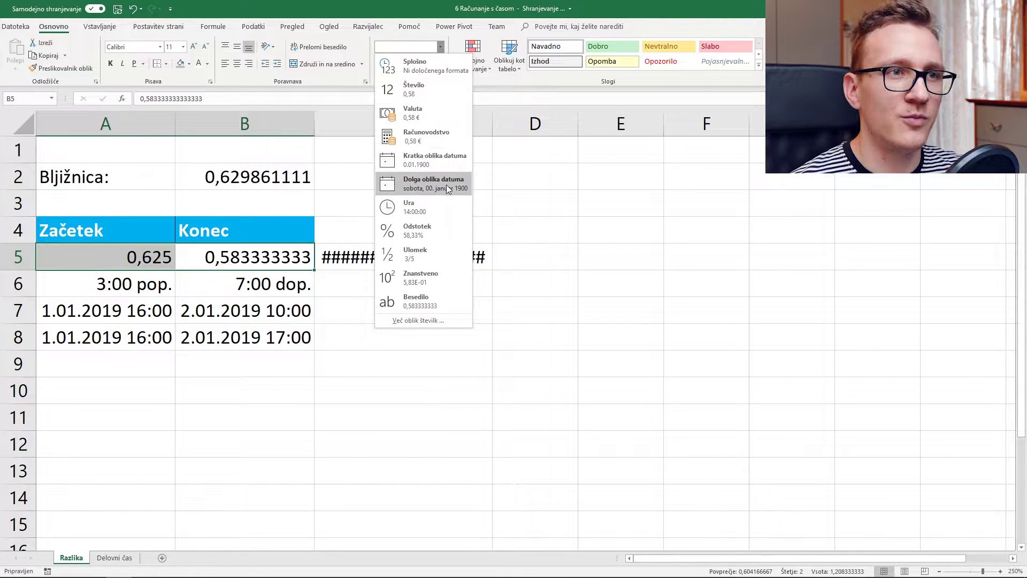
pyautogui.click(445, 200)
# Change the end time in B5 from 14:00:00 to 17:00:00.
pyautogui.click(268, 264)
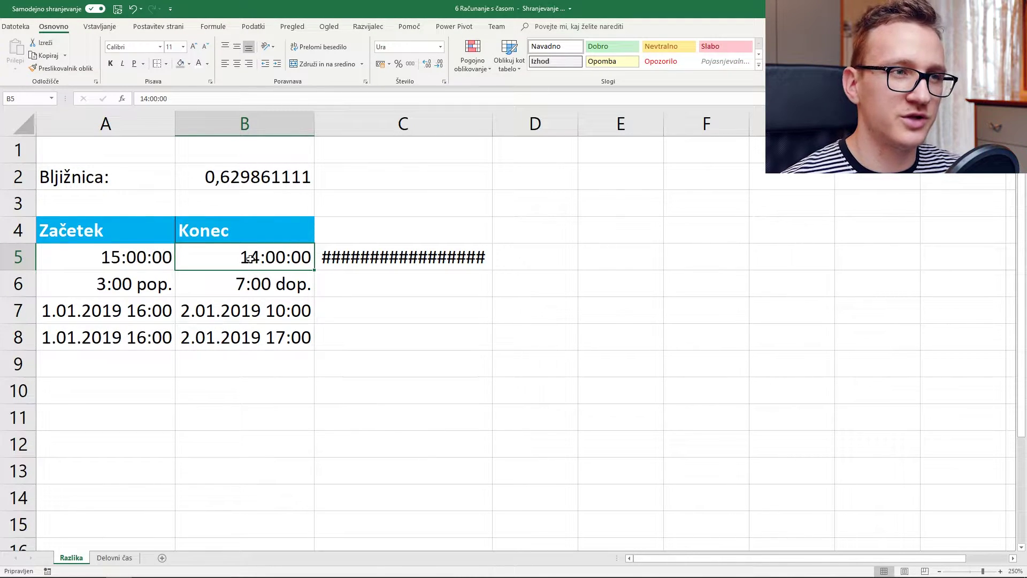
pyautogui.press('Delete')
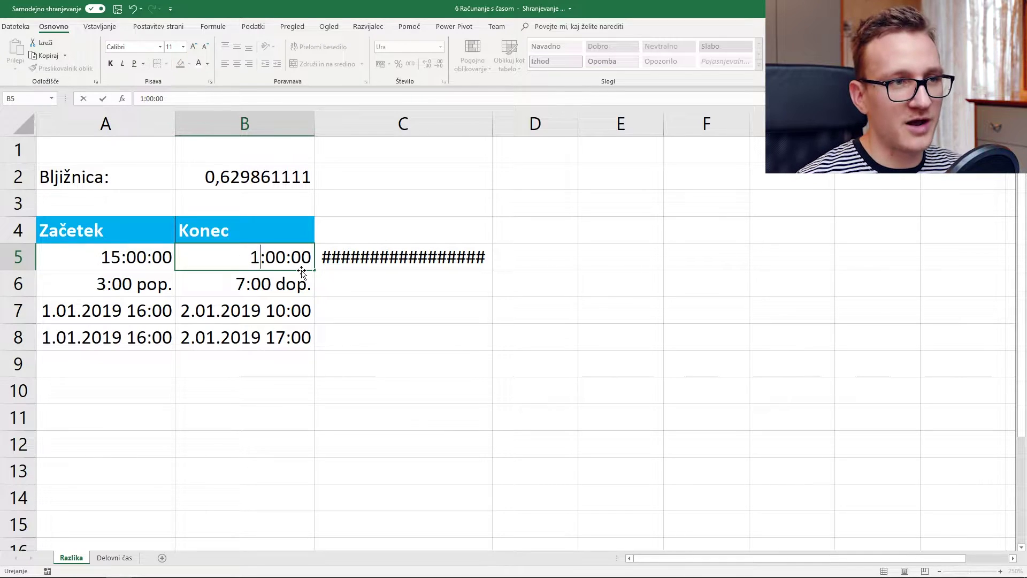
pyautogui.write('7')
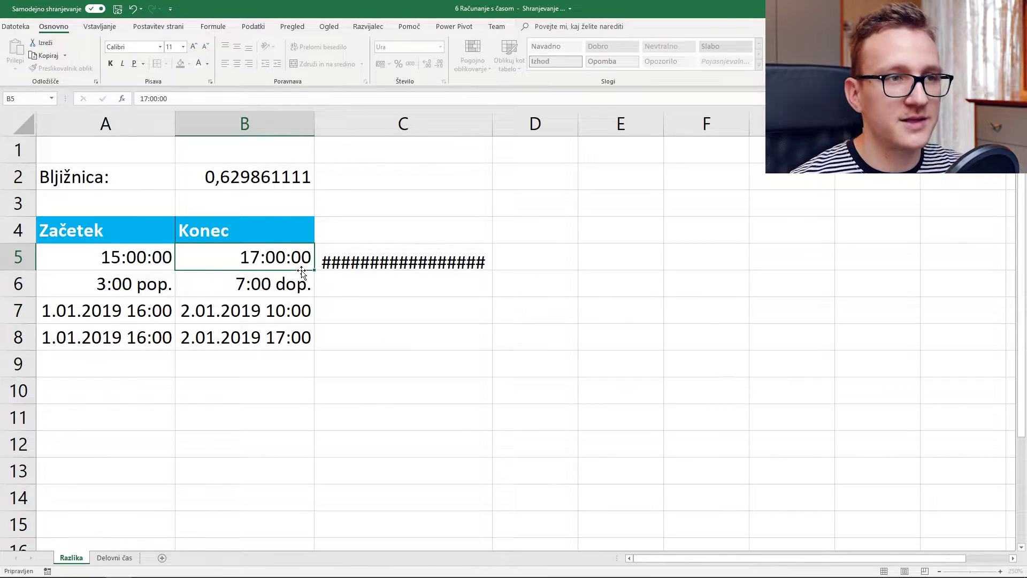
pyautogui.press('Return')
# Enter the formula =B6-A6 in C6 for the row 6 duration.
pyautogui.click(446, 254)
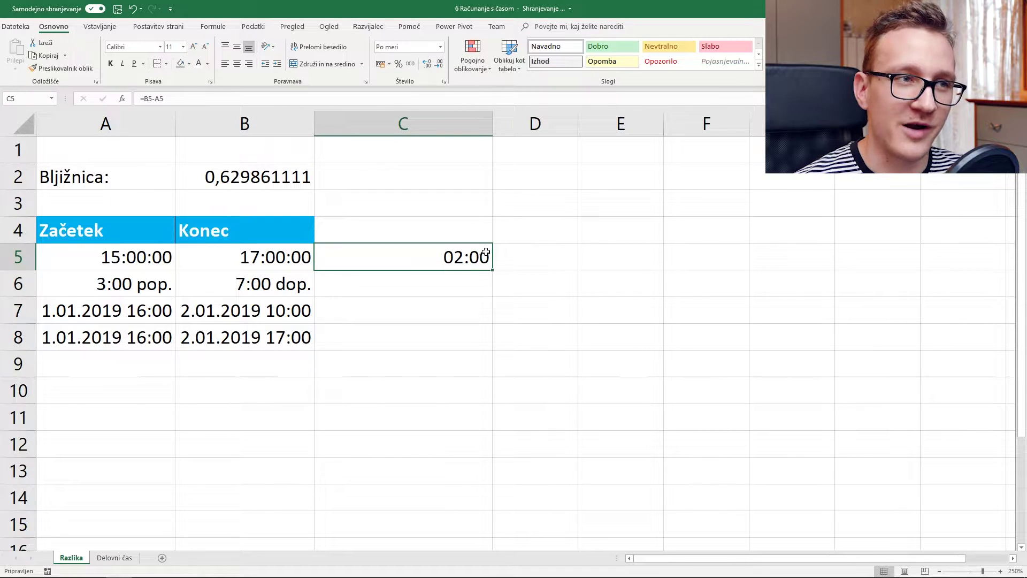
pyautogui.click(113, 284)
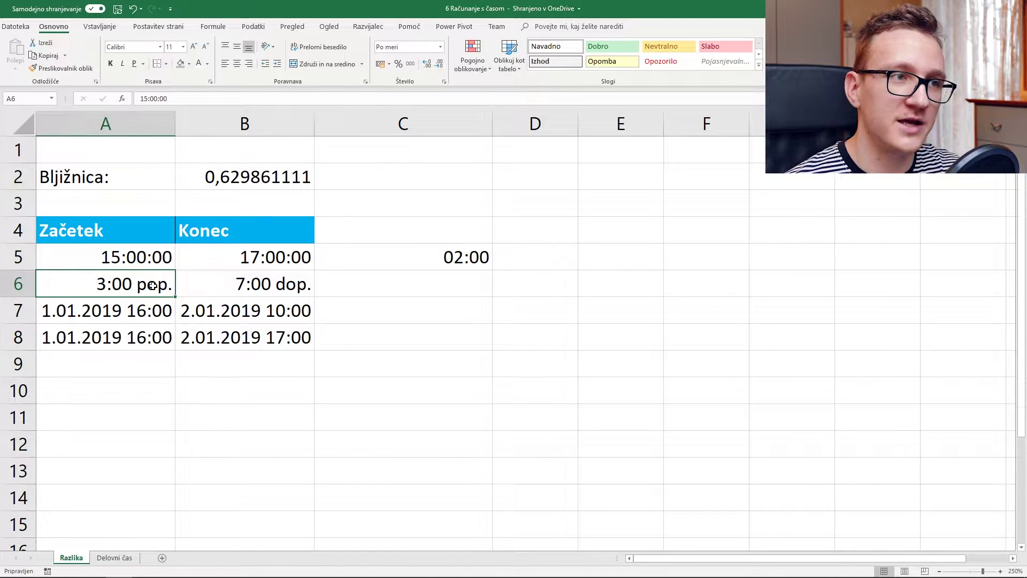
pyautogui.click(243, 282)
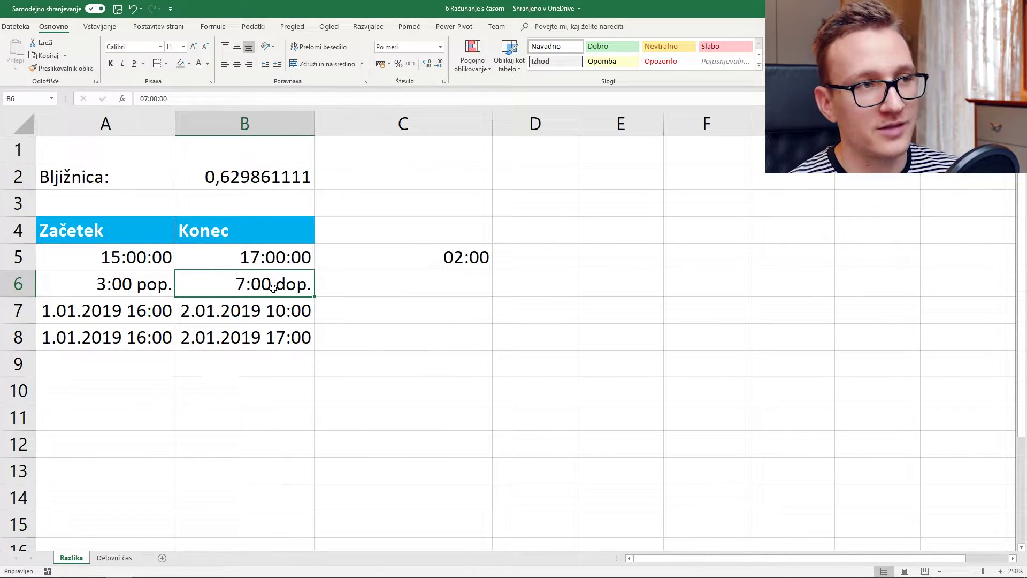
pyautogui.click(142, 278)
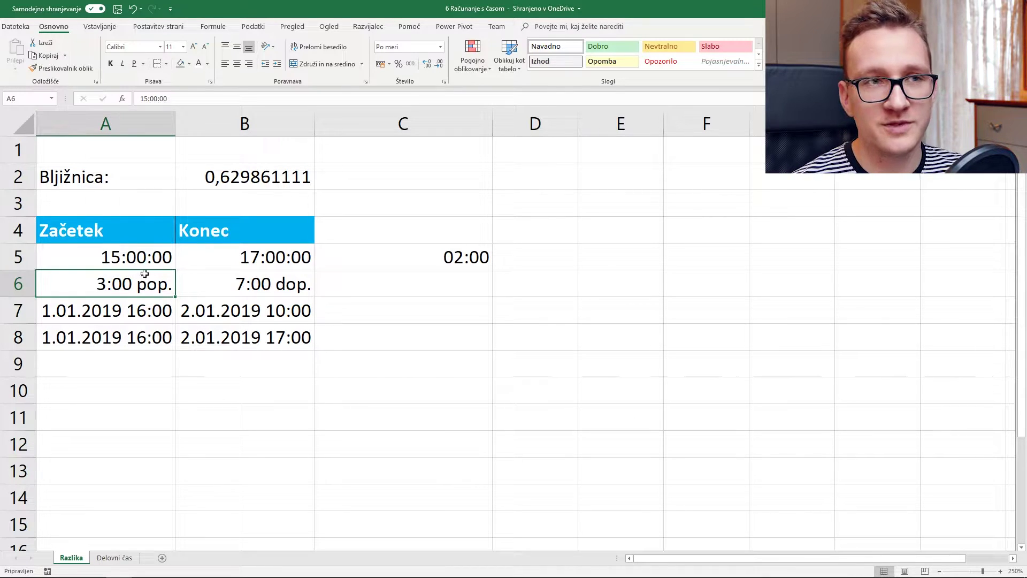
pyautogui.click(146, 258)
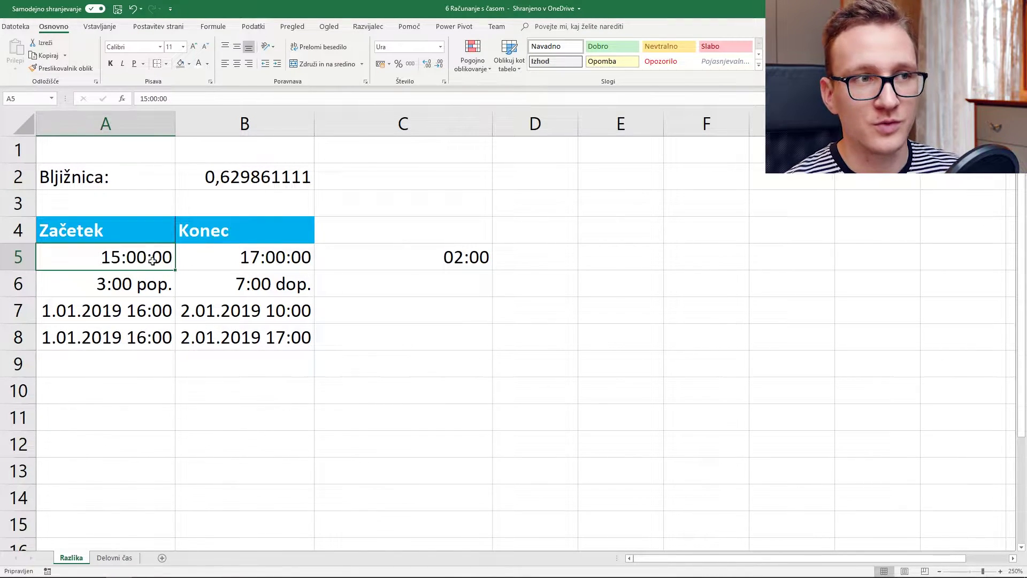
pyautogui.click(401, 284)
pyautogui.write('=')
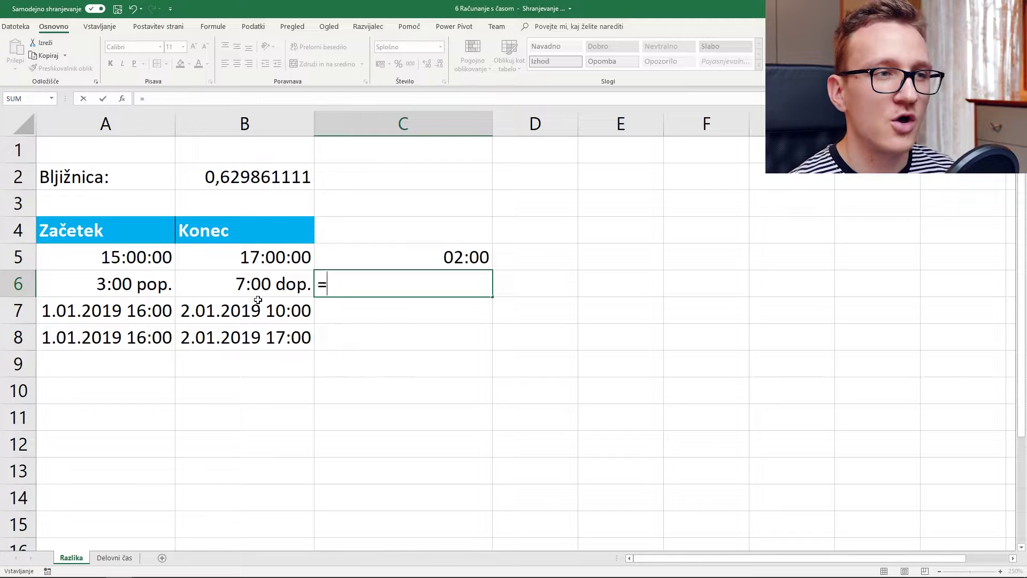
pyautogui.click(279, 281)
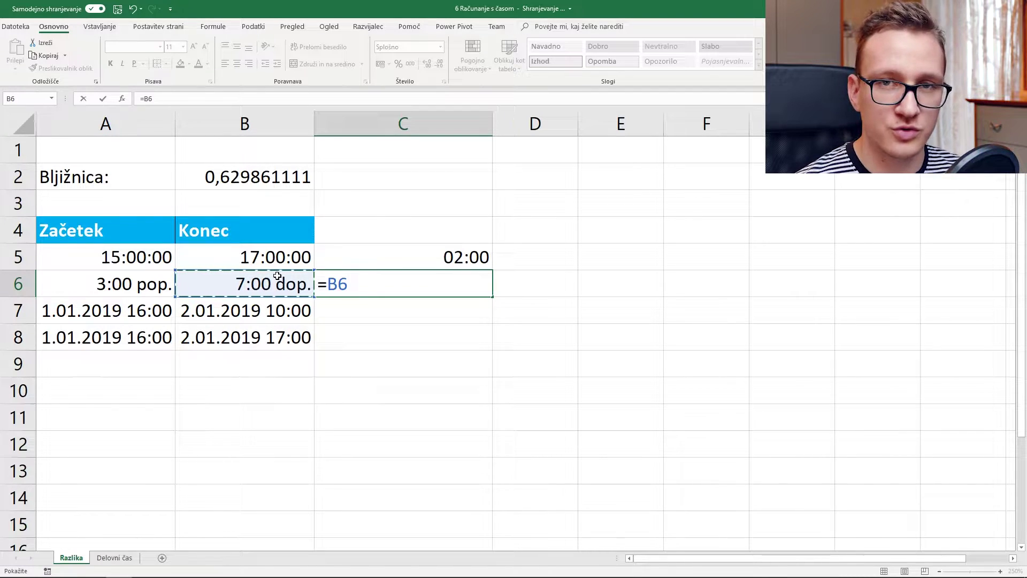
pyautogui.write('-')
pyautogui.click(161, 283)
pyautogui.press('Return')
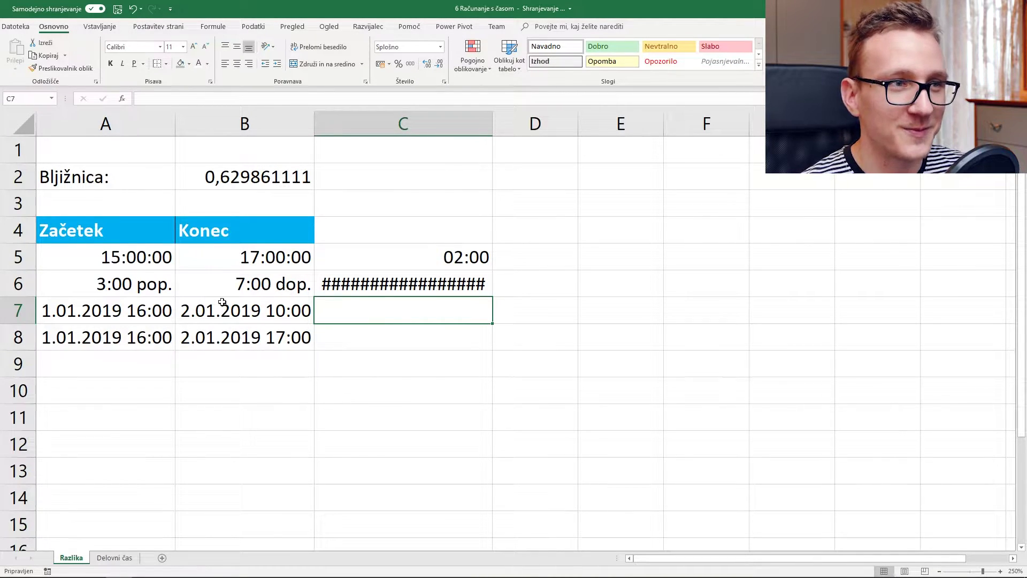
# Change B6's end time to 7:00 pop. and format C6 as Ura, showing 04:00:00.
pyautogui.press('Up')
pyautogui.press('Left')
pyautogui.press('Left')
pyautogui.click(243, 286)
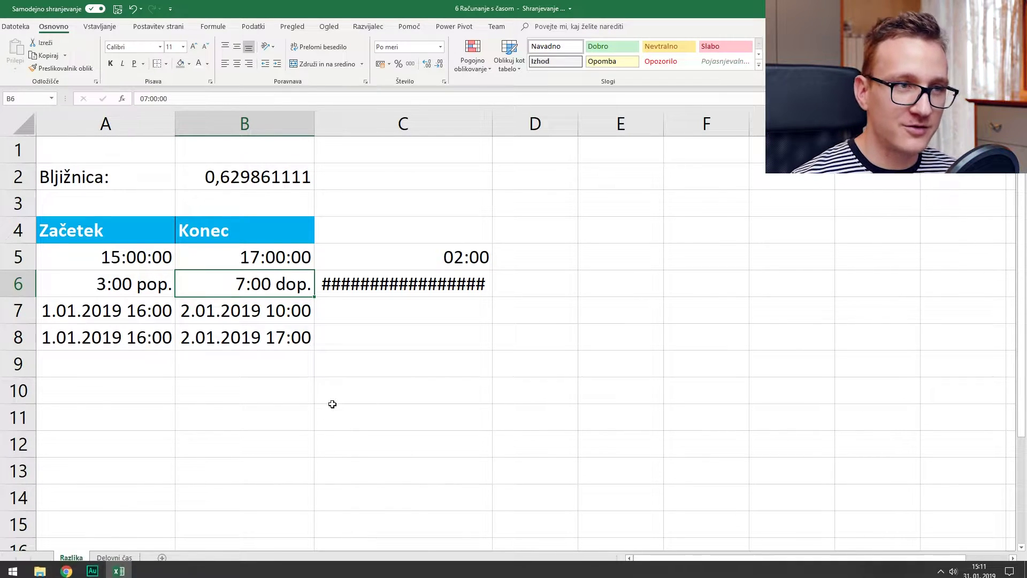
pyautogui.press('BackSpace')
pyautogui.write('7')
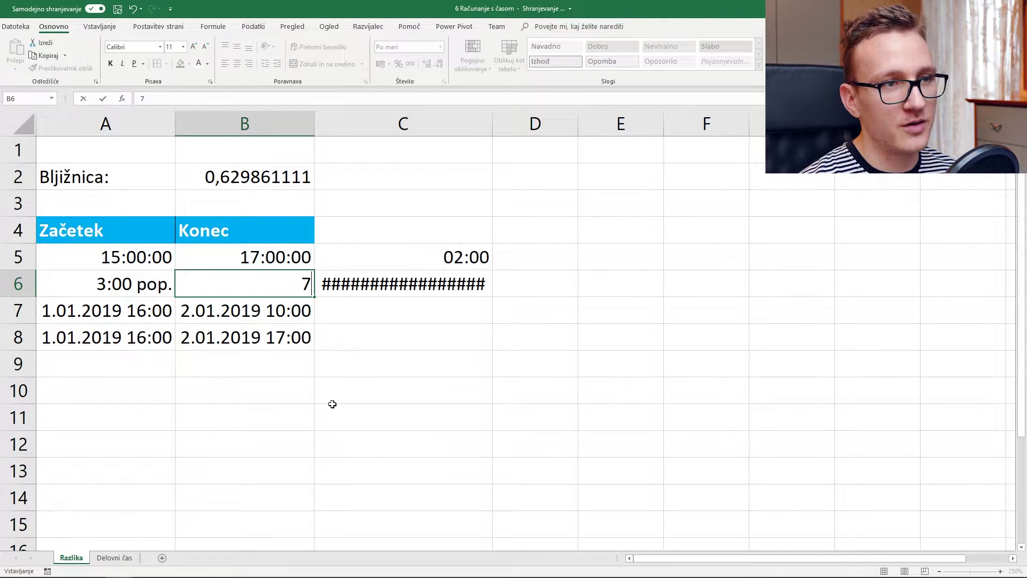
pyautogui.write('pop.')
pyautogui.press('Return')
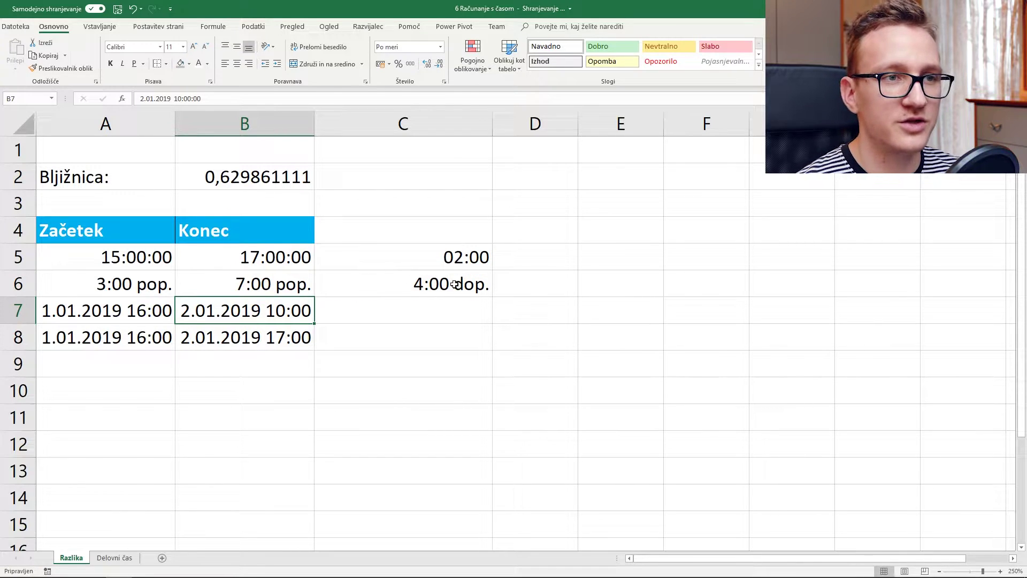
pyautogui.click(455, 284)
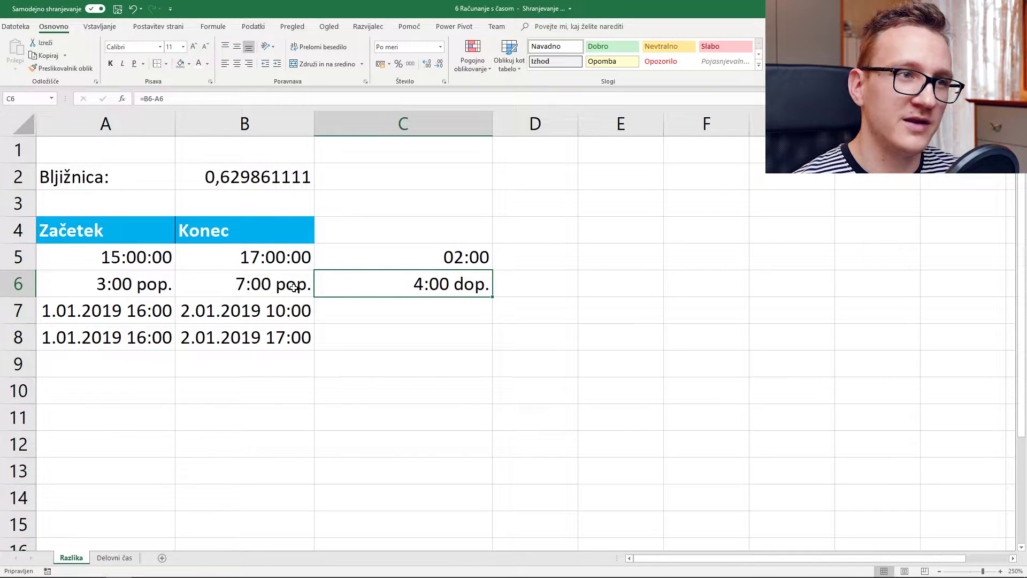
pyautogui.click(259, 279)
pyautogui.click(149, 293)
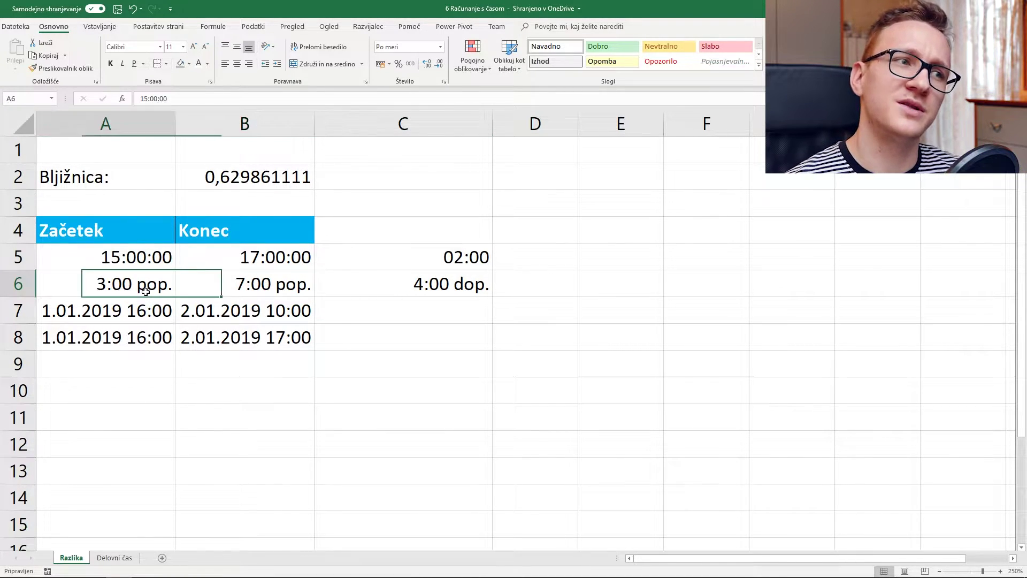
pyautogui.click(432, 288)
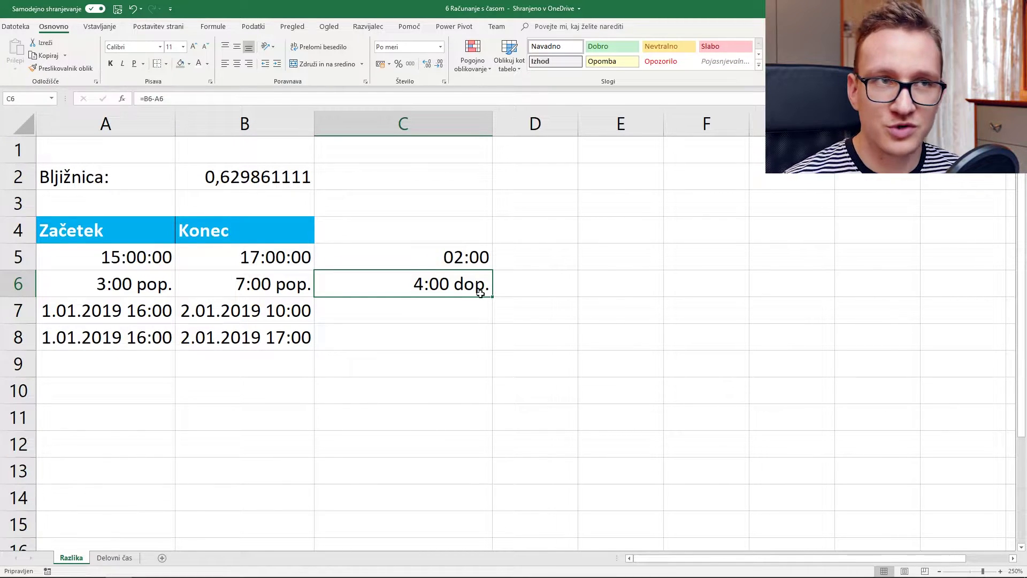
pyautogui.hotkey('ctrl', 'z')
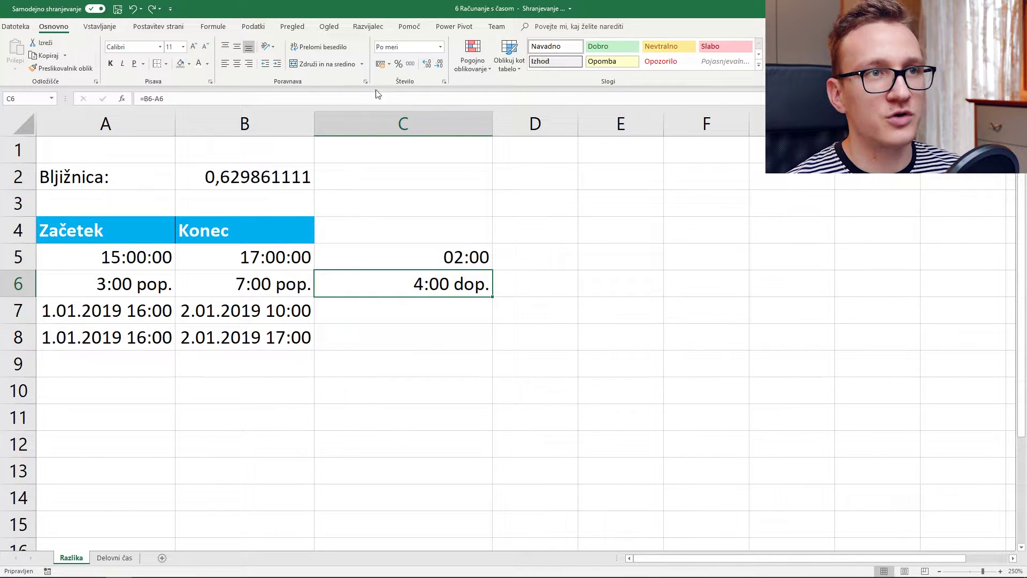
pyautogui.click(442, 50)
pyautogui.click(428, 202)
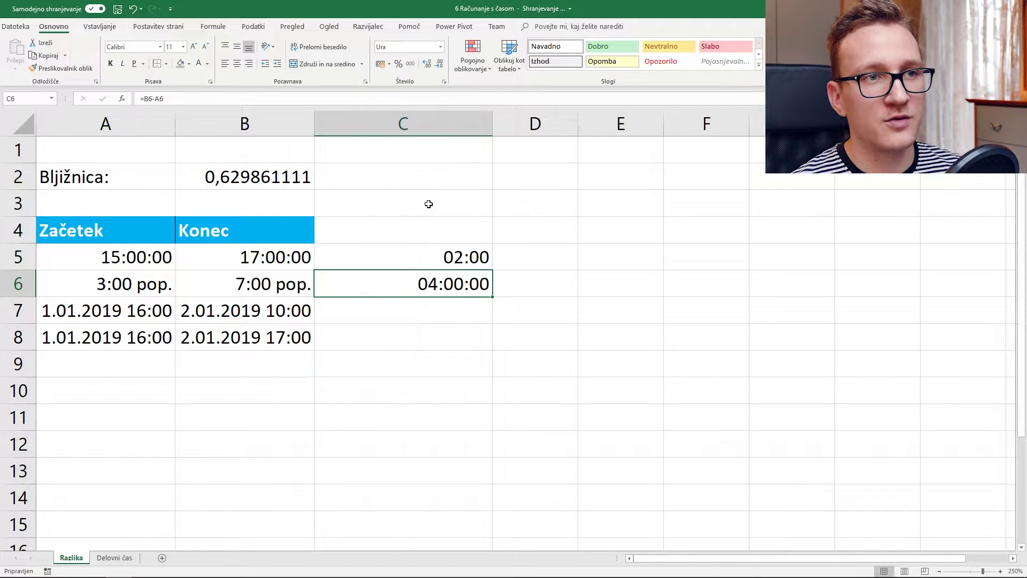
# Test entering '3 a' as a time in D6, inspect it, then clear it.
pyautogui.click(549, 287)
pyautogui.write('3')
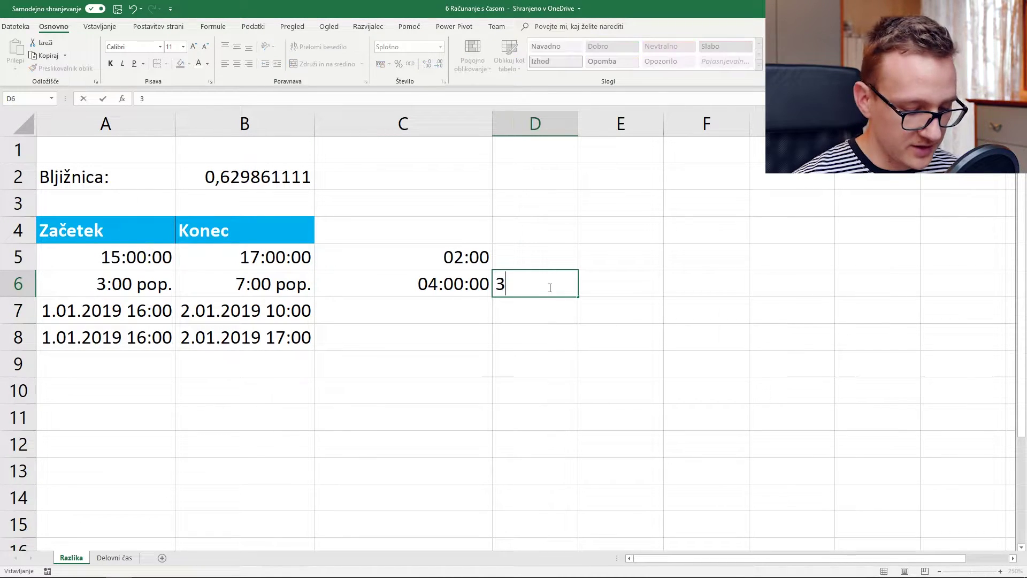
pyautogui.write(' am')
pyautogui.press('Return')
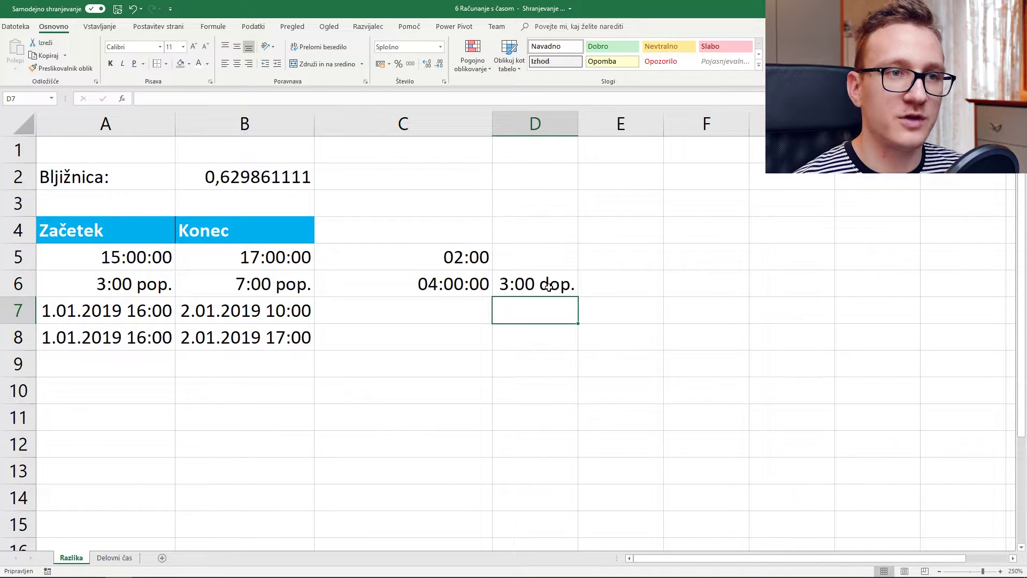
pyautogui.click(549, 287)
pyautogui.press('Delete')
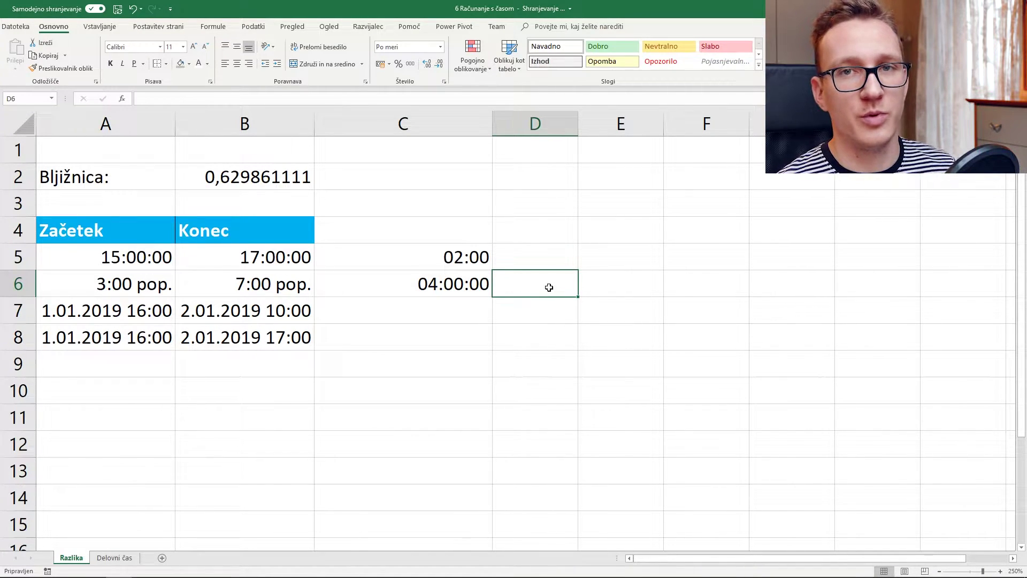
# Enter =B7-A7 in C7 for the row 7 date-time difference.
pyautogui.click(444, 312)
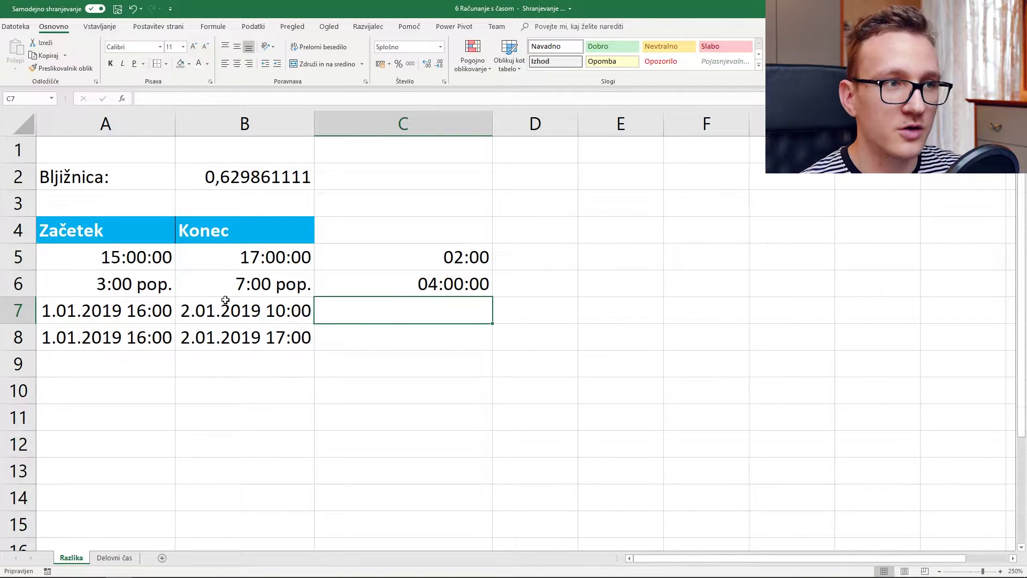
pyautogui.moveTo(225, 300); pyautogui.dragTo(153, 309)
pyautogui.click(371, 319)
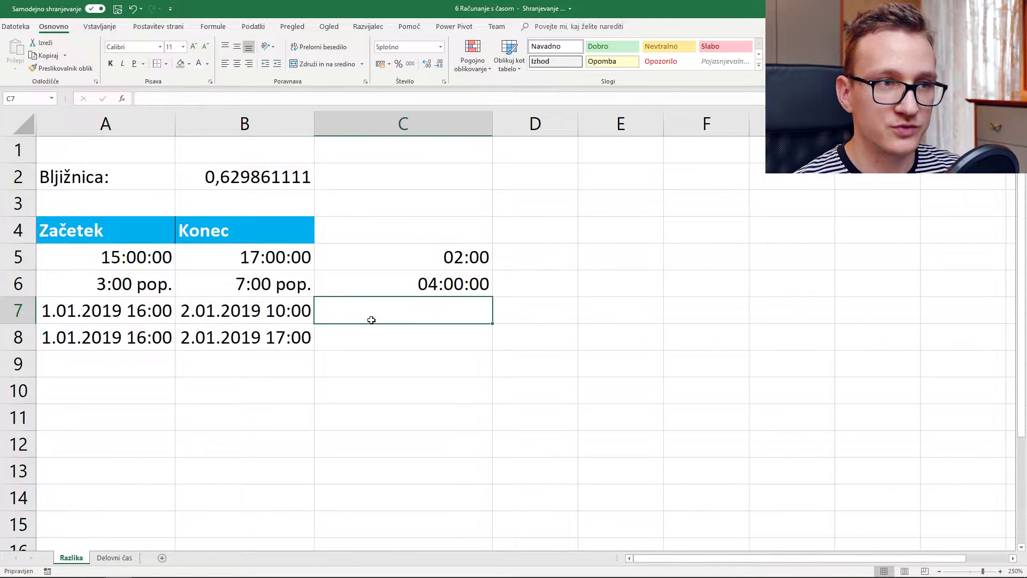
pyautogui.write('=')
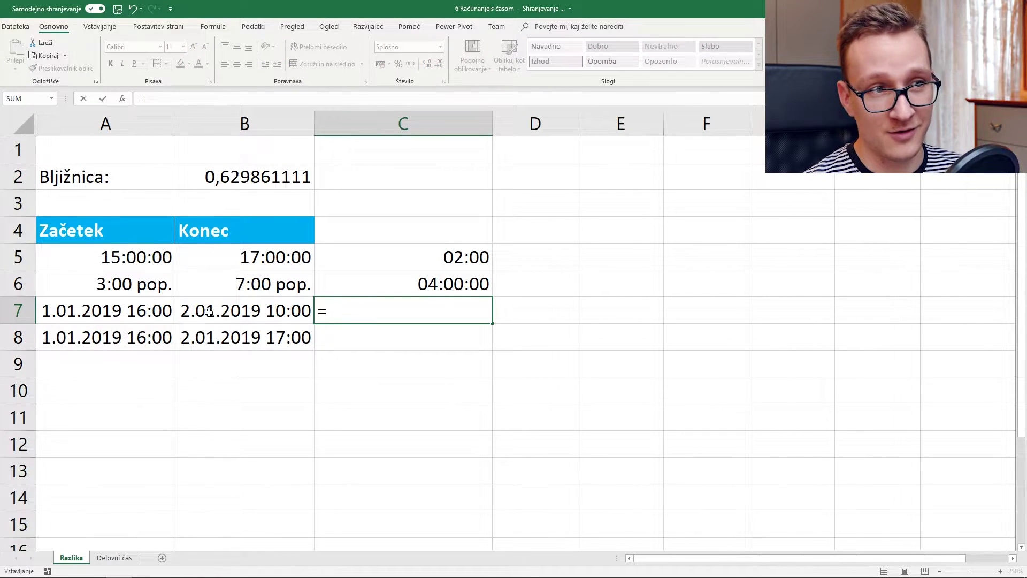
pyautogui.click(247, 317)
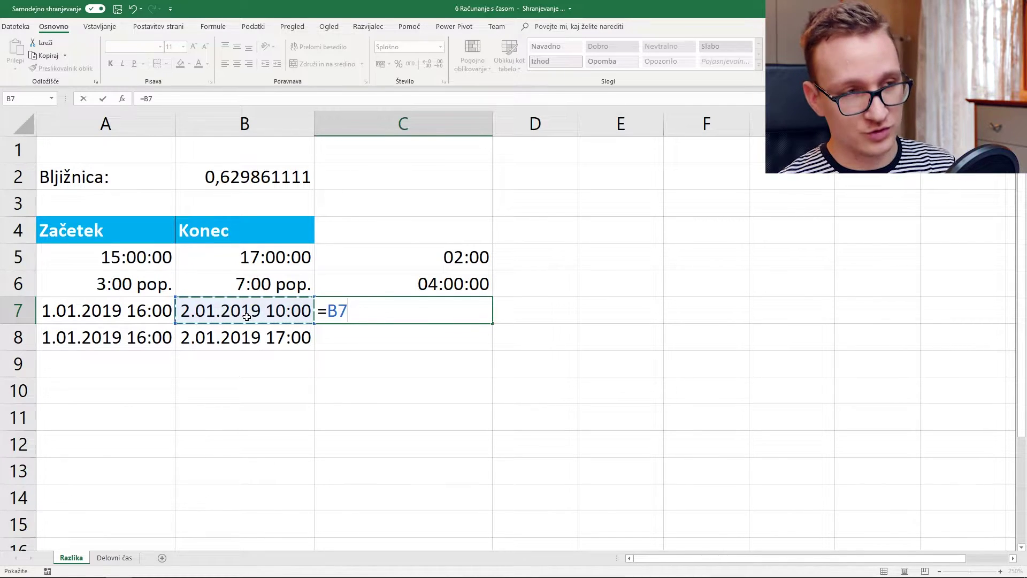
pyautogui.write('-')
pyautogui.click(134, 312)
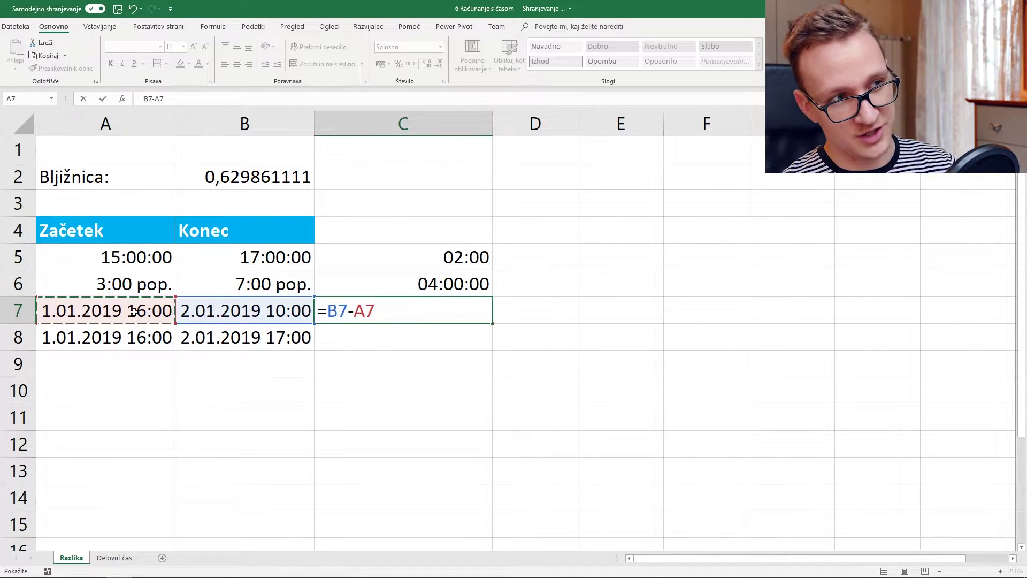
pyautogui.press('Return')
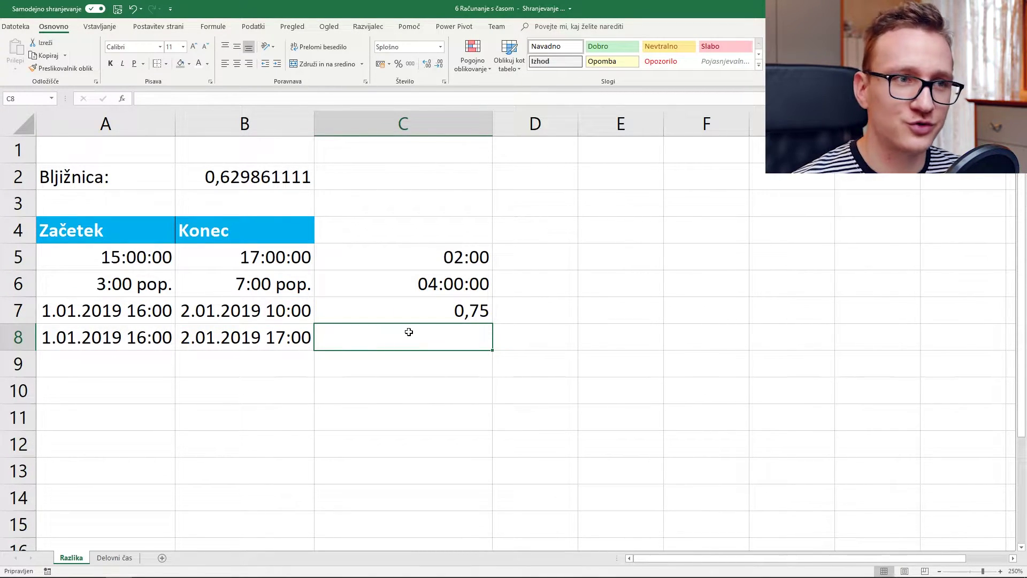
# Format C7 as Ura so 0,75 shows as 18:00:00, then review the row 7 and 8 dates.
pyautogui.click(445, 309)
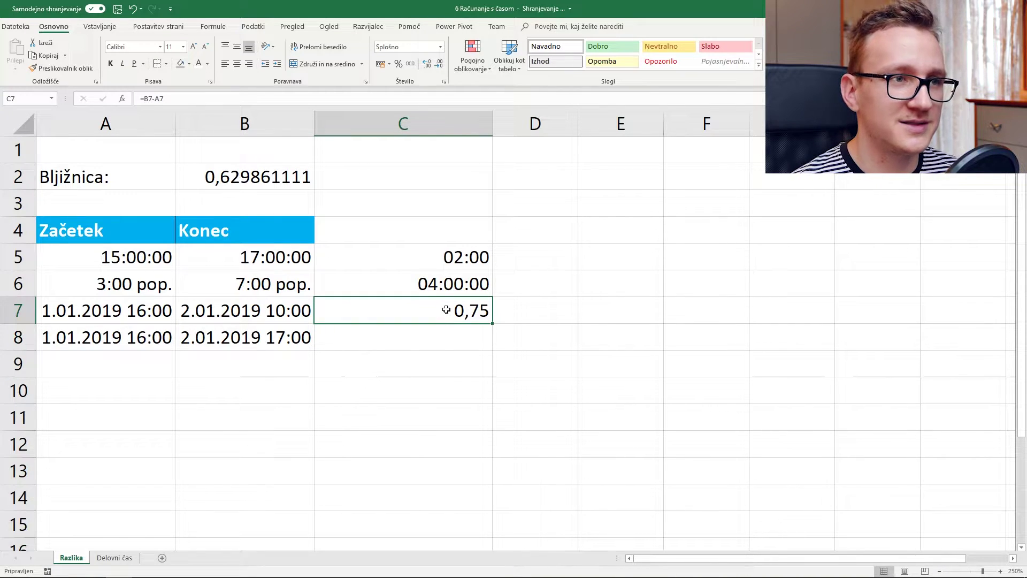
pyautogui.click(440, 47)
pyautogui.click(443, 207)
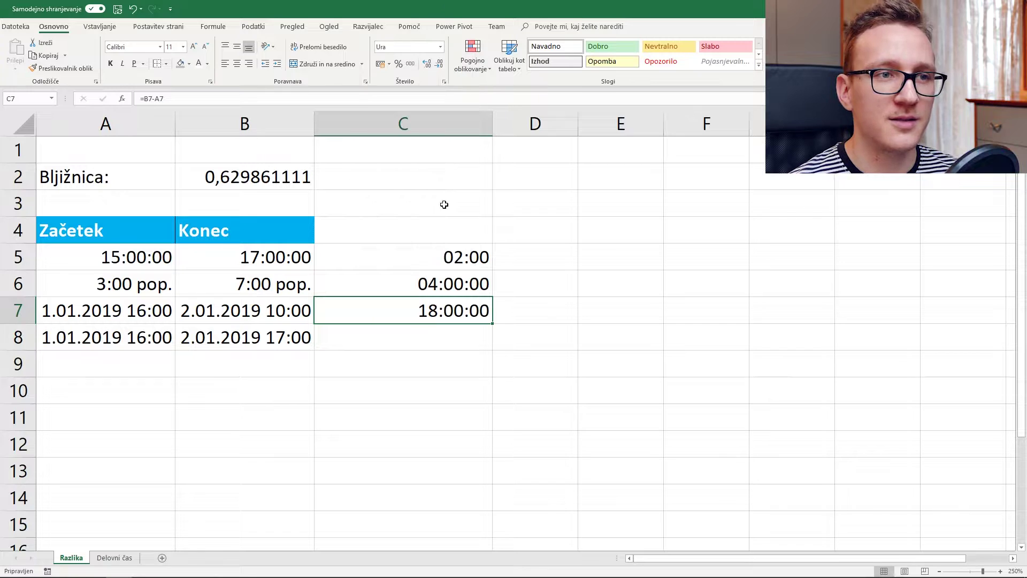
pyautogui.click(253, 311)
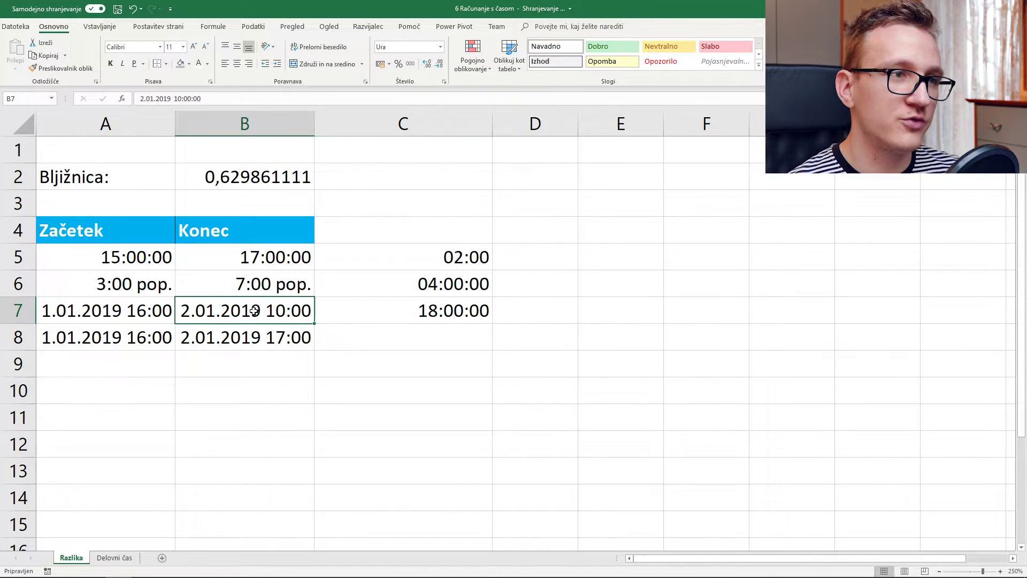
pyautogui.click(131, 310)
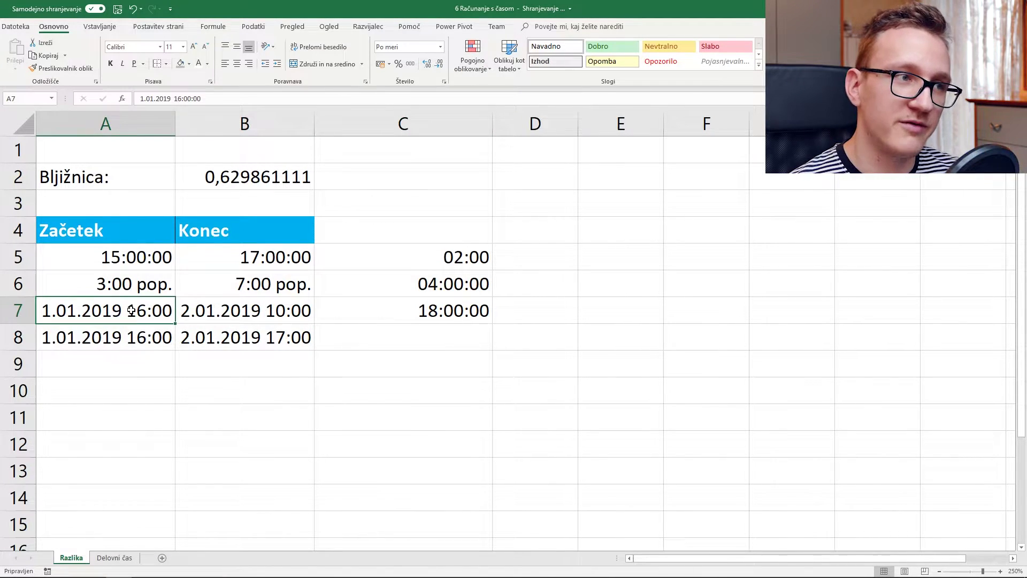
pyautogui.click(245, 311)
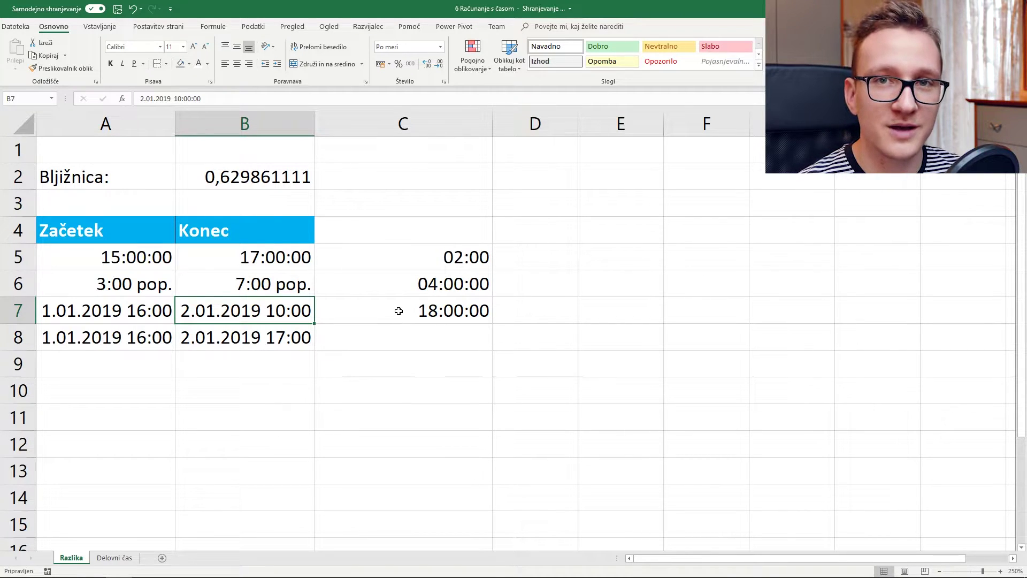
pyautogui.click(232, 336)
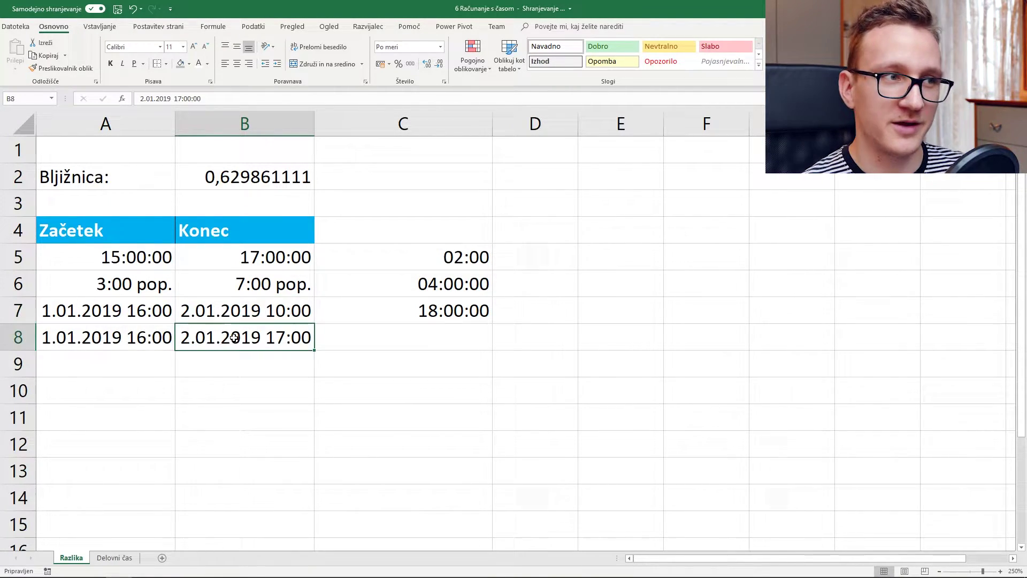
pyautogui.click(109, 337)
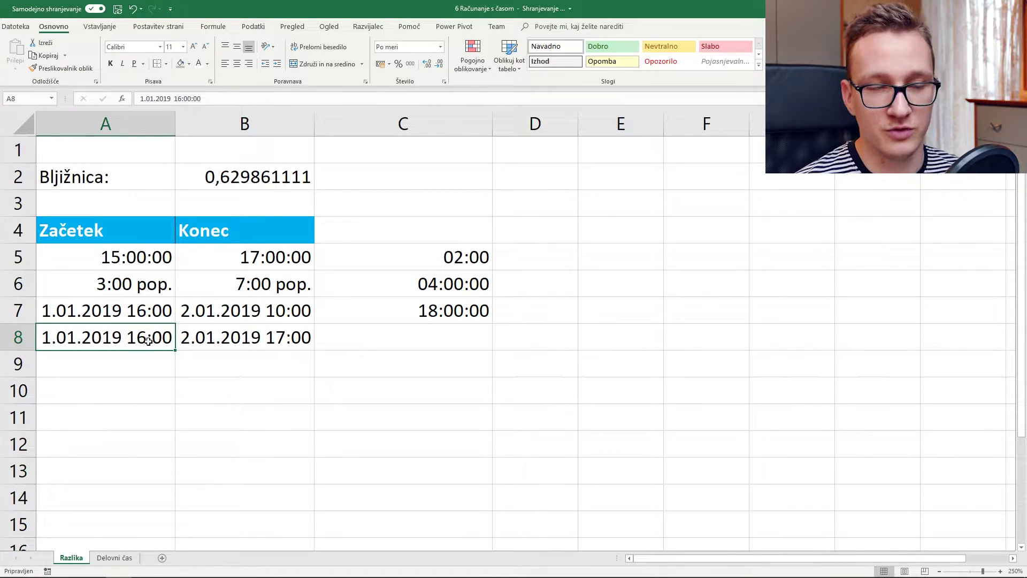
pyautogui.click(224, 344)
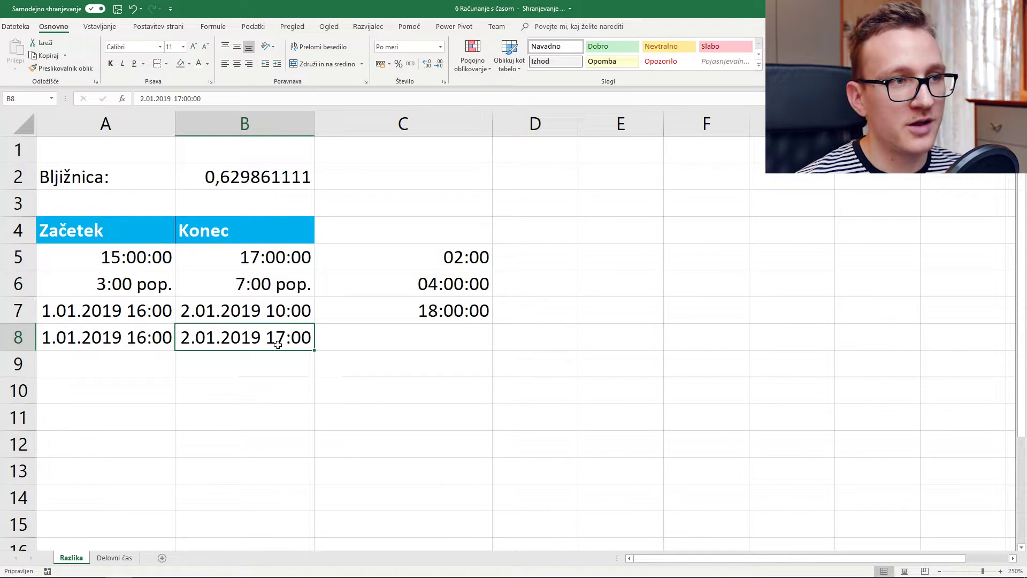
# Enter the formula =B8-A8 in C8.
pyautogui.click(442, 338)
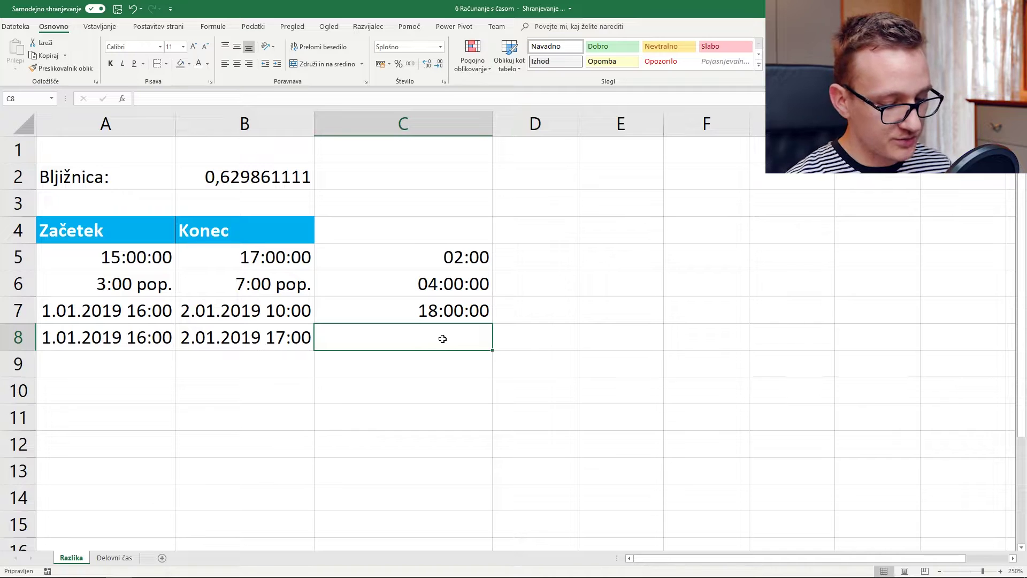
pyautogui.write('=')
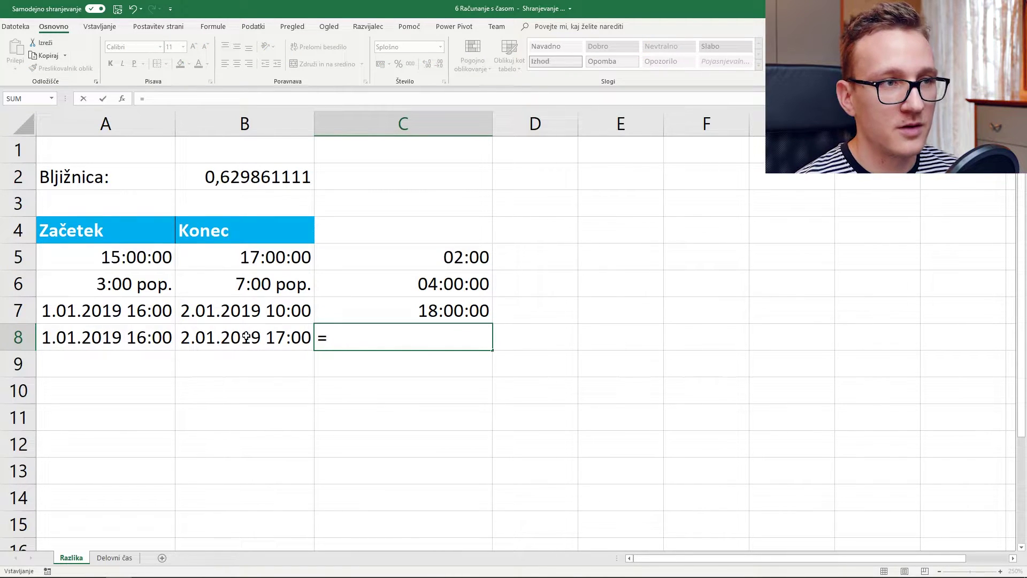
pyautogui.click(246, 337)
pyautogui.write('-')
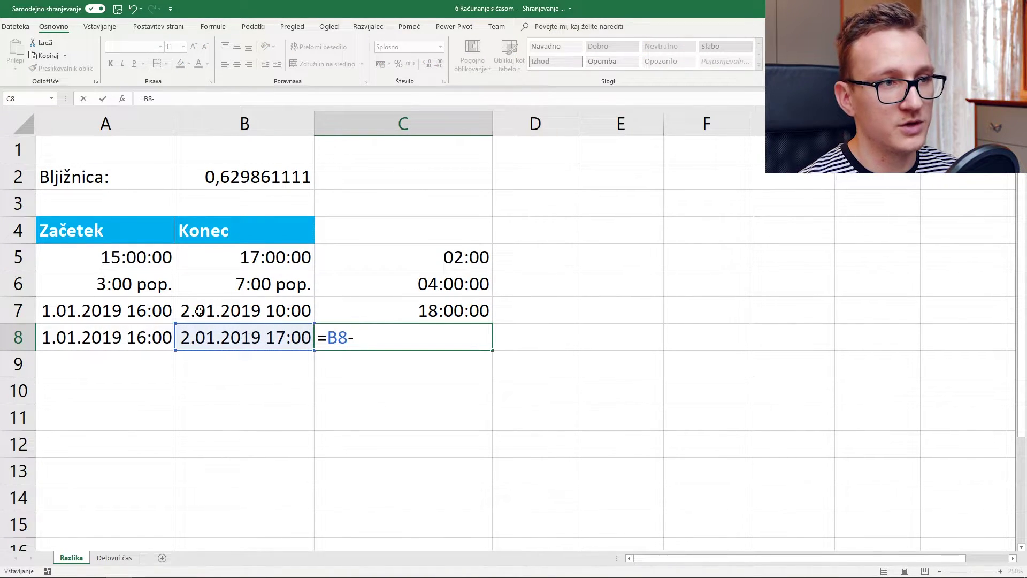
pyautogui.click(150, 345)
pyautogui.press('Return')
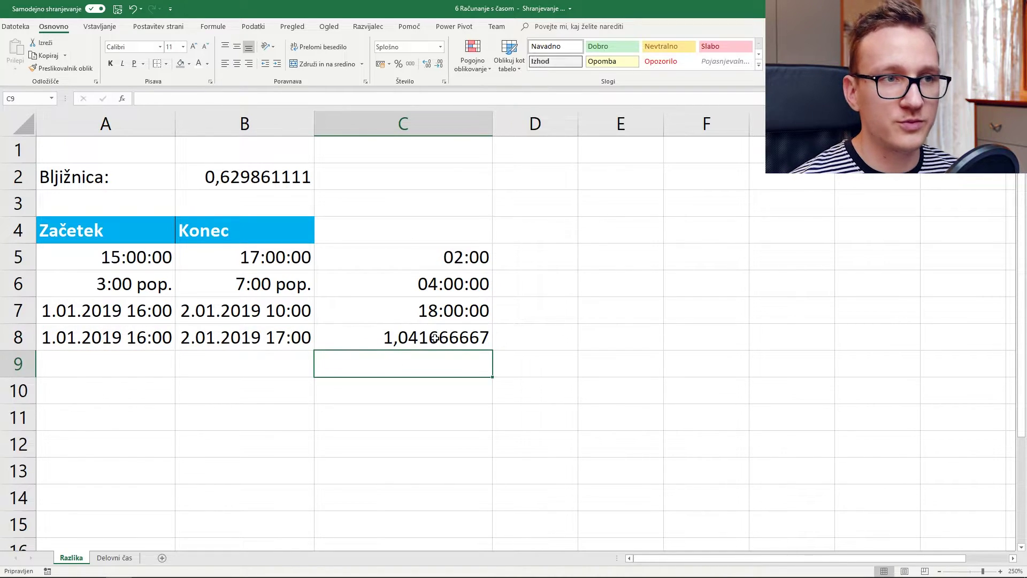
# Format C8 with the Ura time format so it shows 01:00:00.
pyautogui.click(438, 342)
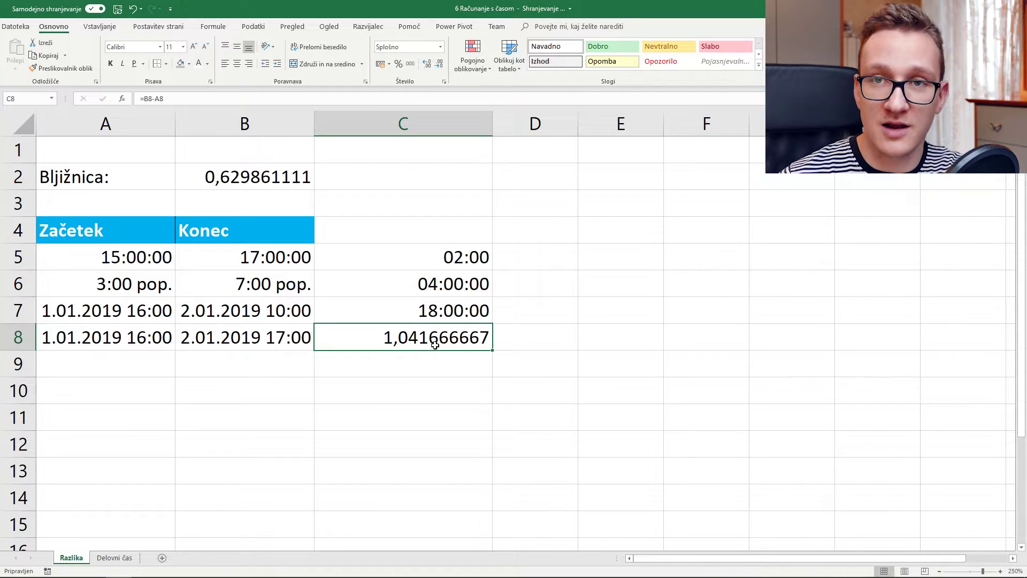
pyautogui.click(440, 47)
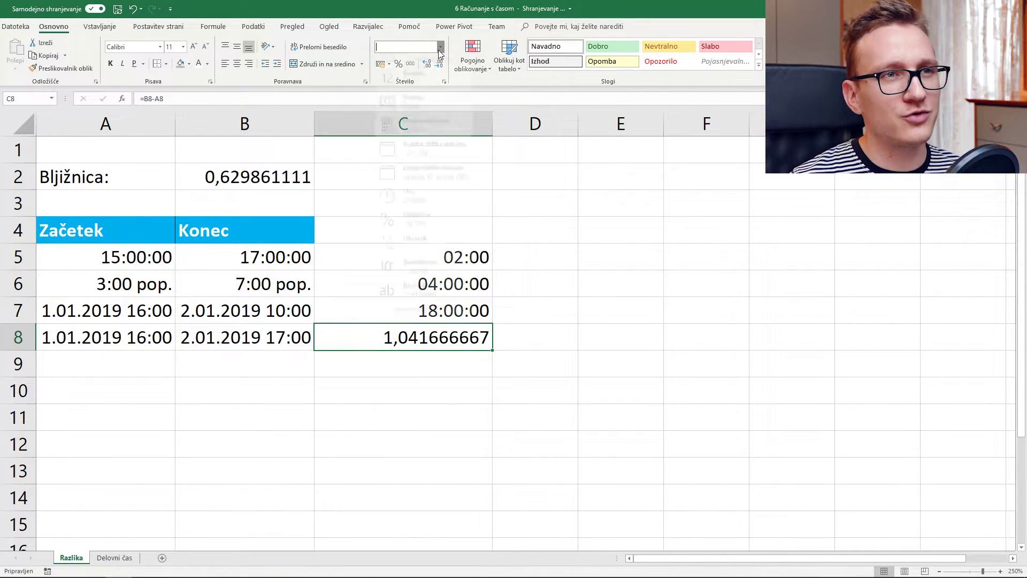
pyautogui.click(437, 212)
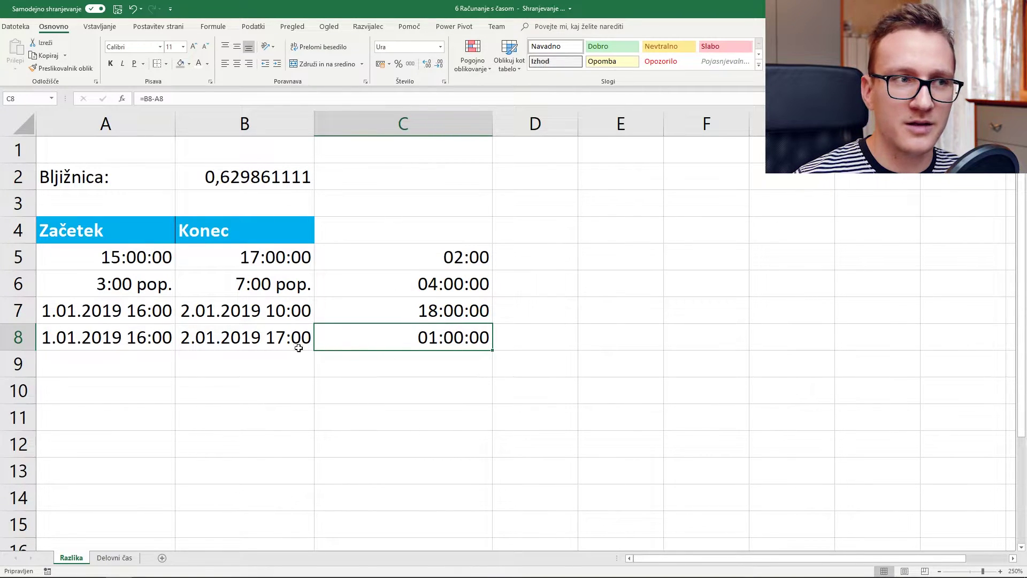
pyautogui.click(178, 336)
pyautogui.click(146, 336)
pyautogui.click(196, 338)
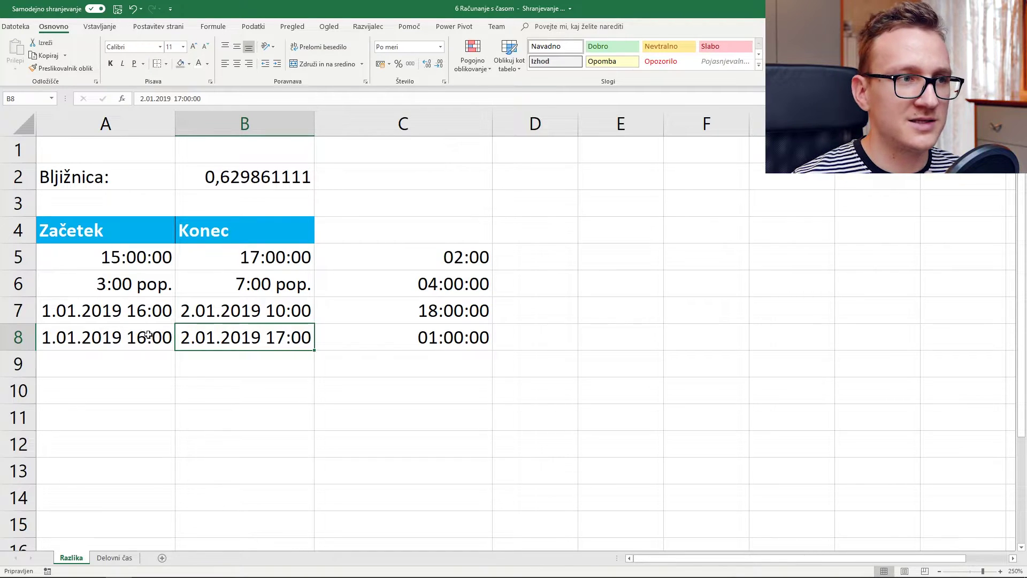
pyautogui.click(466, 339)
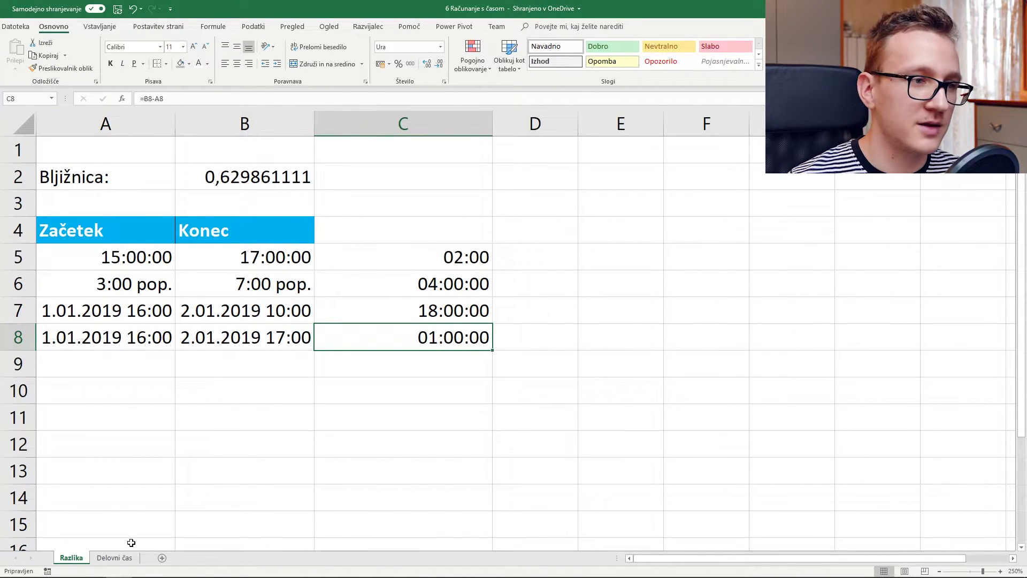
# On the Delovni čas sheet, enter =D5-C5 in E5 and fill it down to E7.
pyautogui.click(129, 559)
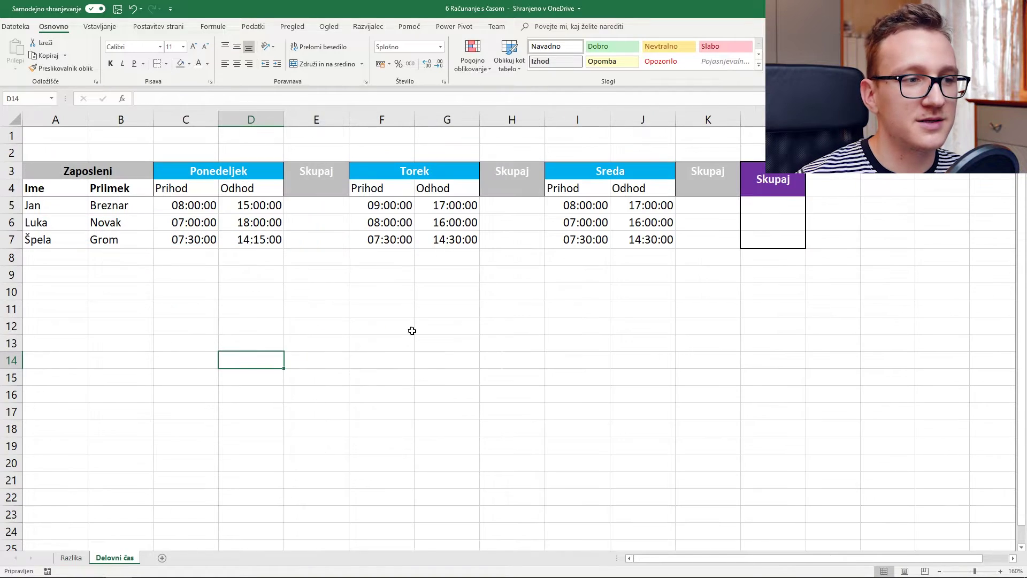
pyautogui.moveTo(32, 205); pyautogui.dragTo(110, 240)
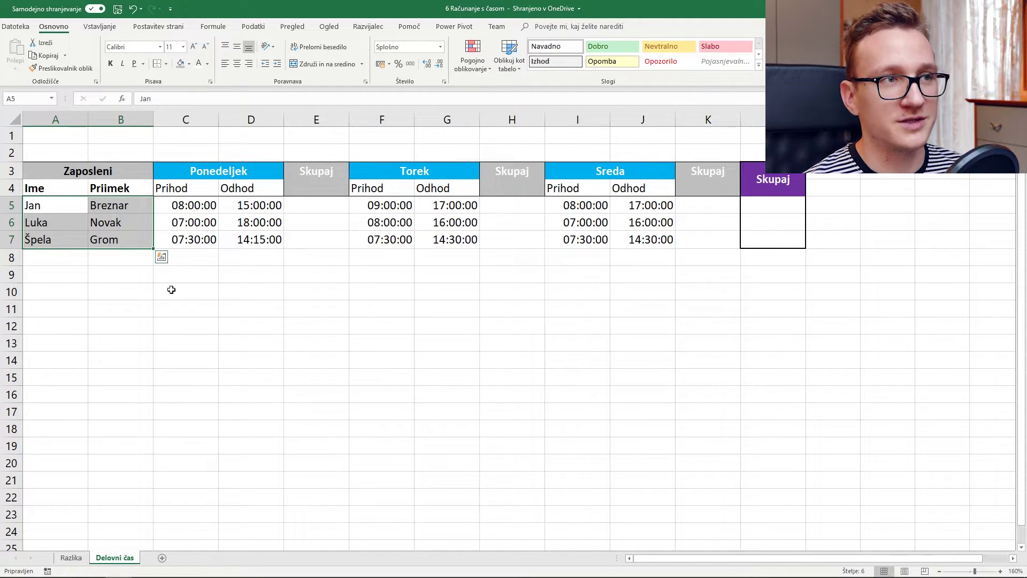
pyautogui.click(203, 206)
pyautogui.click(259, 207)
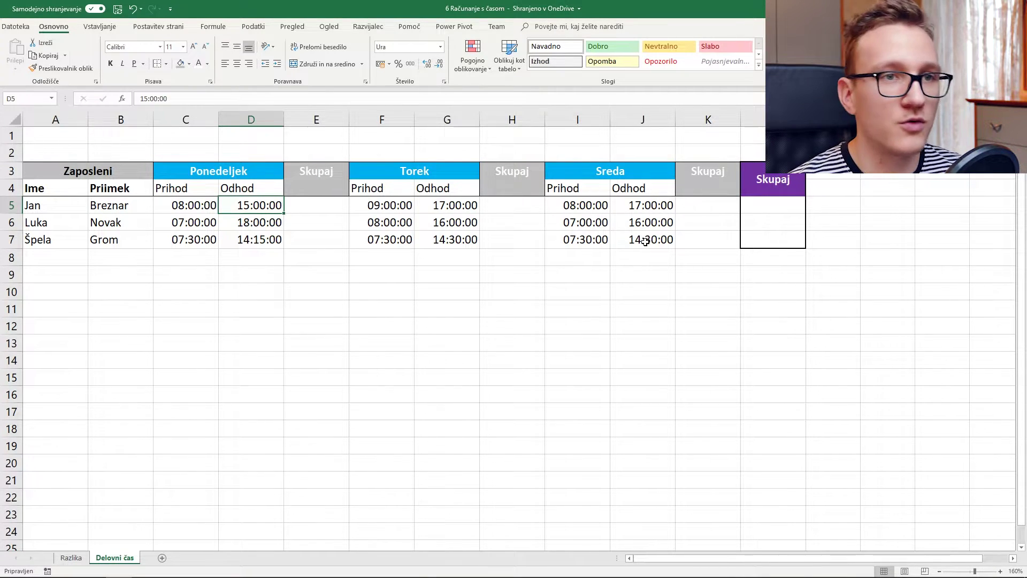
pyautogui.click(313, 203)
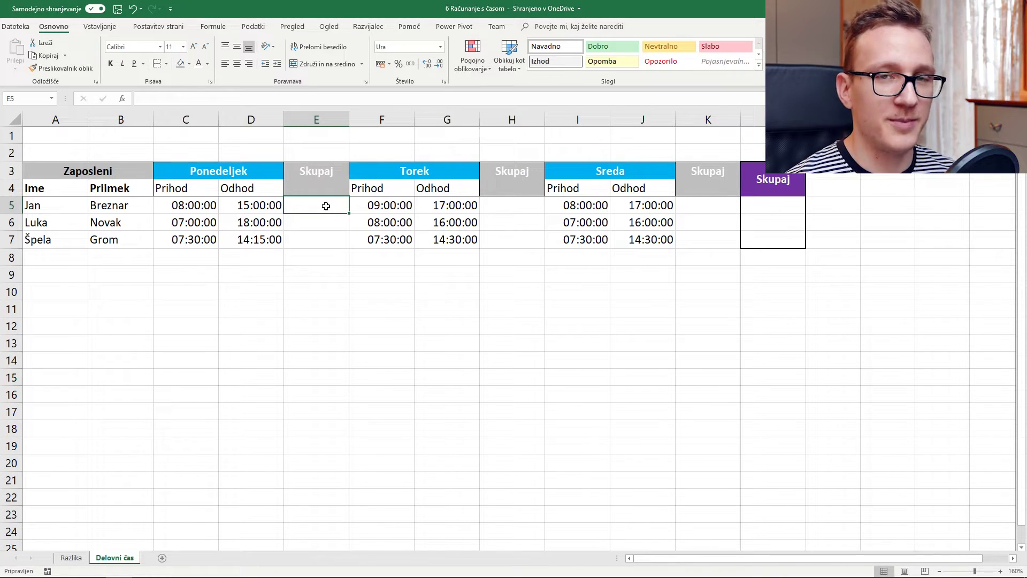
pyautogui.doubleClick(326, 206)
pyautogui.write('=')
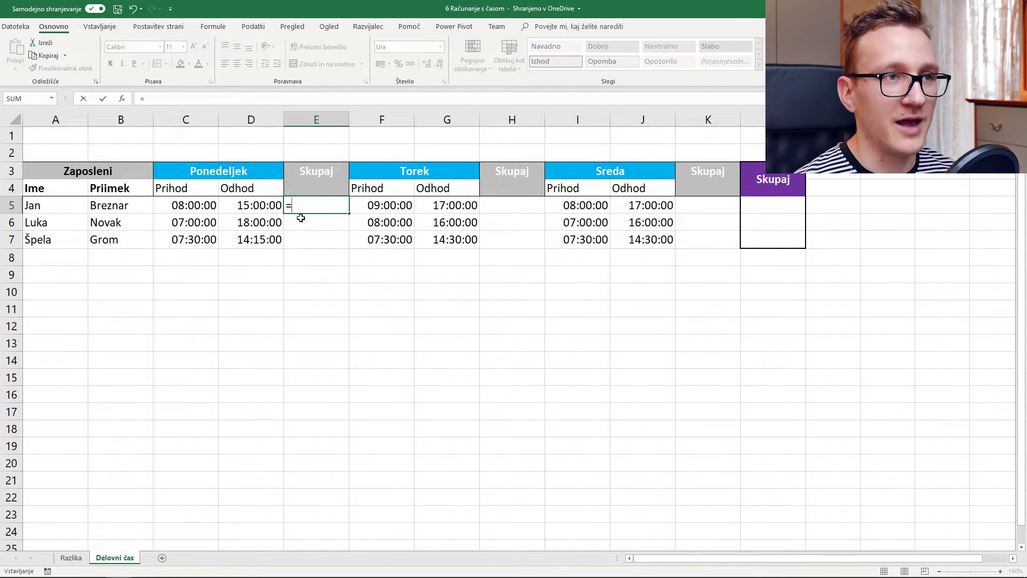
pyautogui.click(264, 202)
pyautogui.write('-')
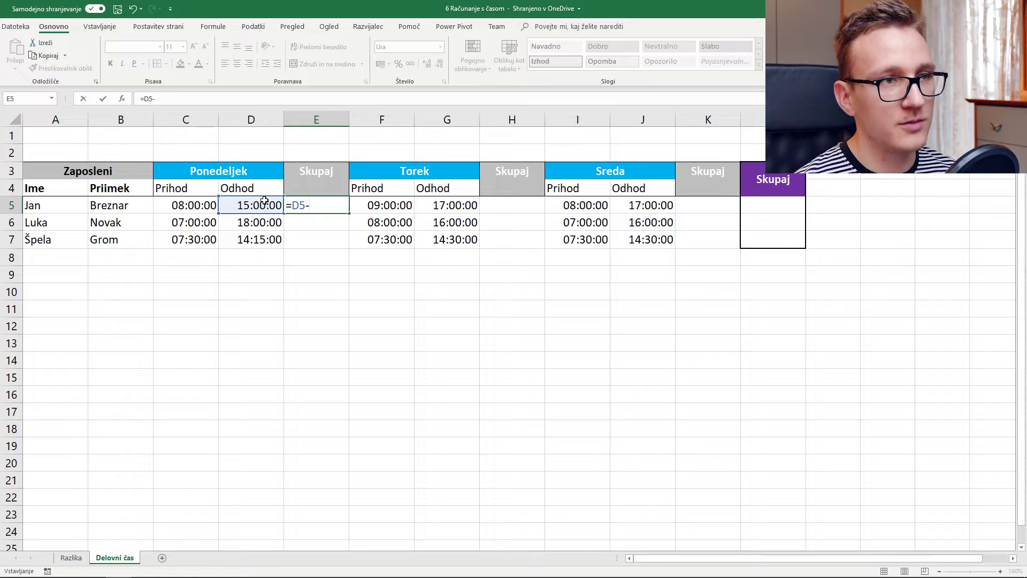
pyautogui.click(182, 199)
pyautogui.press('Return')
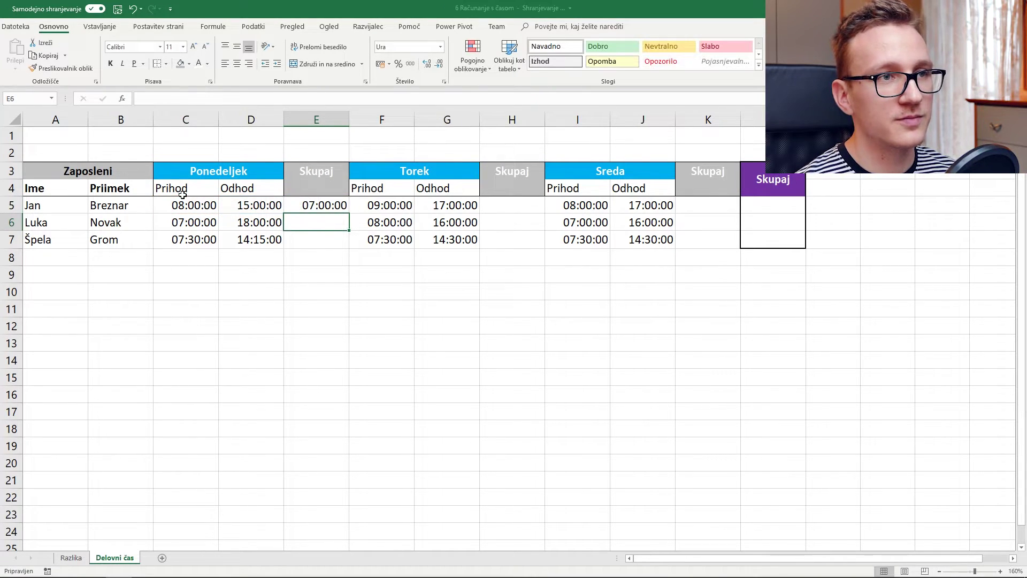
pyautogui.click(325, 207)
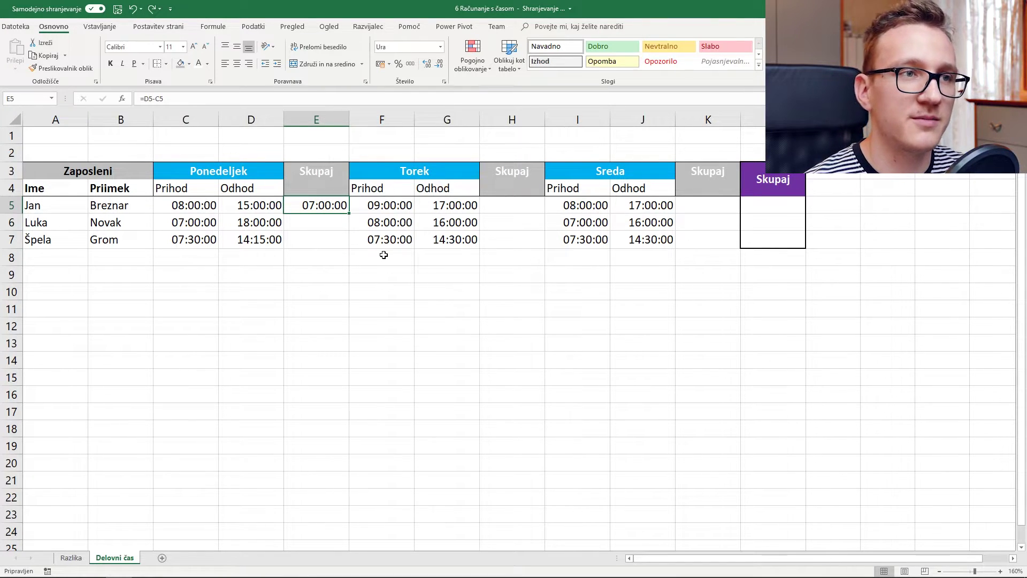
pyautogui.moveTo(350, 214); pyautogui.dragTo(349, 248)
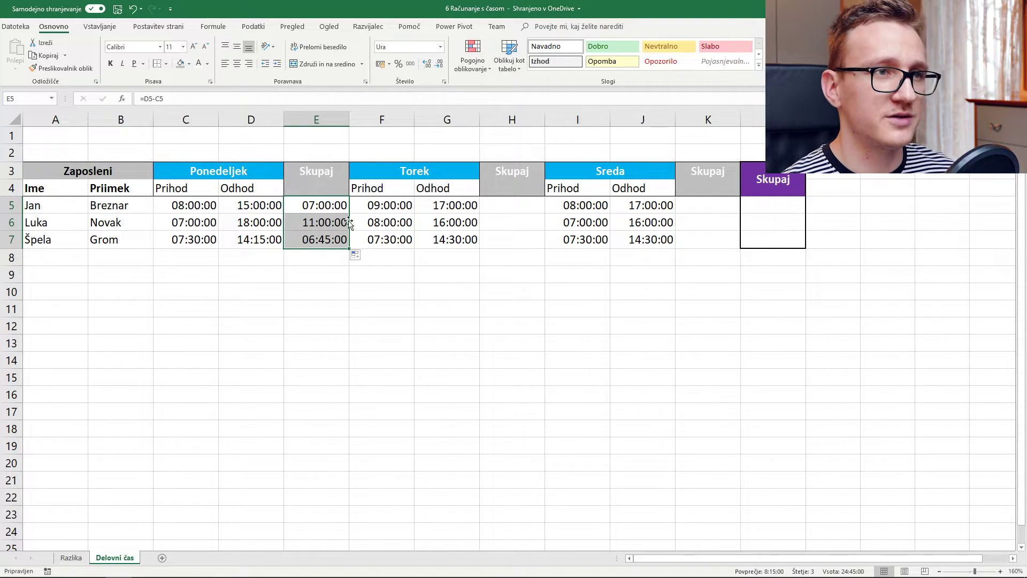
# Copy the Monday total formulas into H5 and K5 for Tuesday and Wednesday.
pyautogui.hotkey('ctrl', 'c')
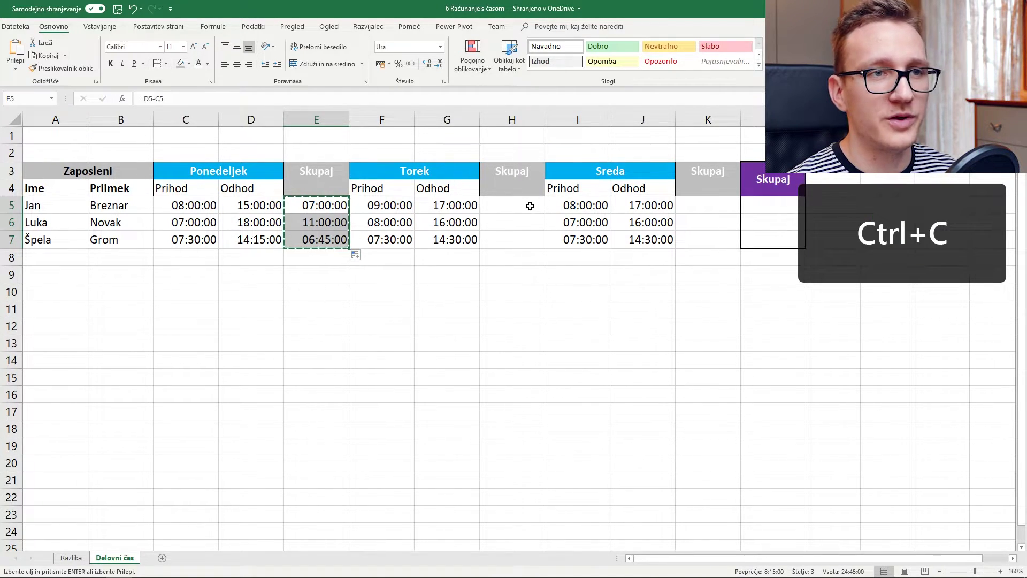
pyautogui.click(530, 206)
pyautogui.hotkey('ctrl', 'v')
pyautogui.click(688, 206)
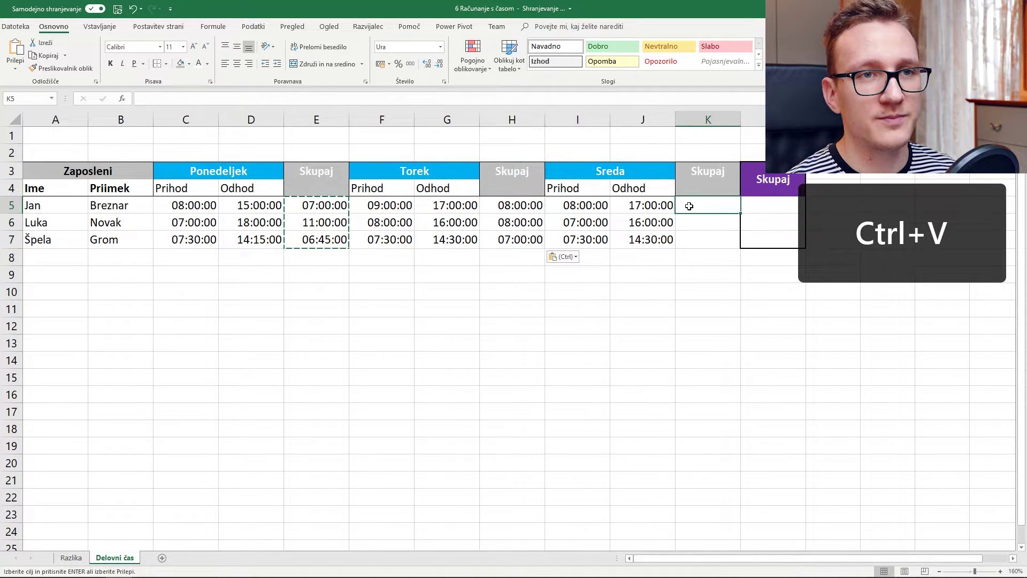
pyautogui.hotkey('ctrl', 'v')
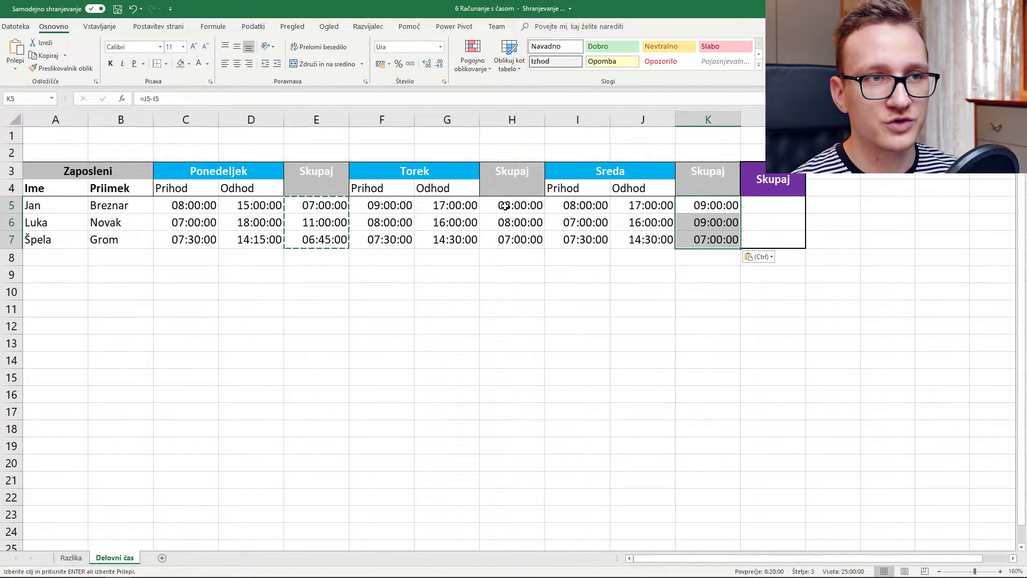
pyautogui.doubleClick(505, 206)
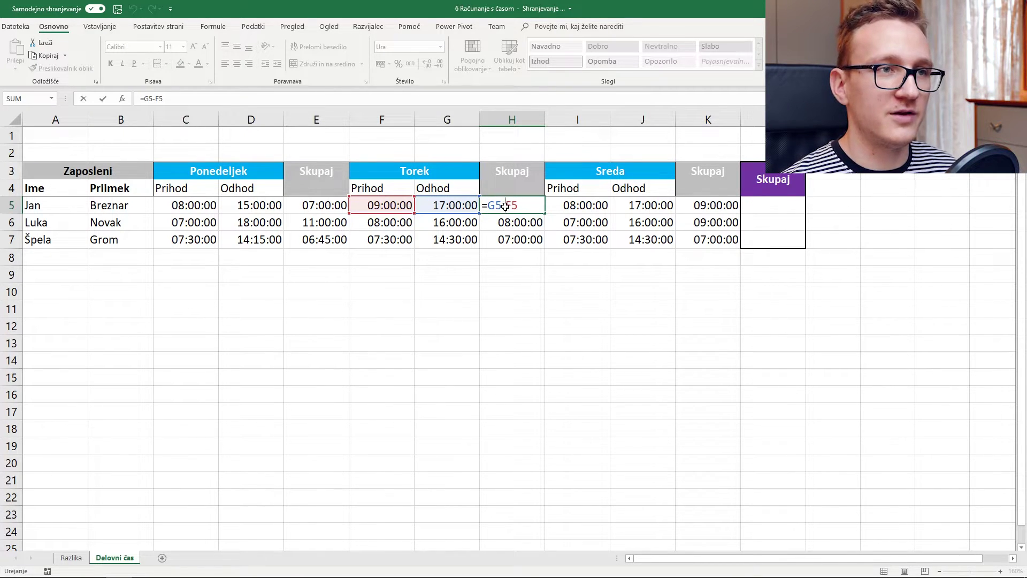
pyautogui.press('Escape')
# Enter =E5+H5+K5 in L5 and fill it down to L7 for all three employees.
pyautogui.click(769, 205)
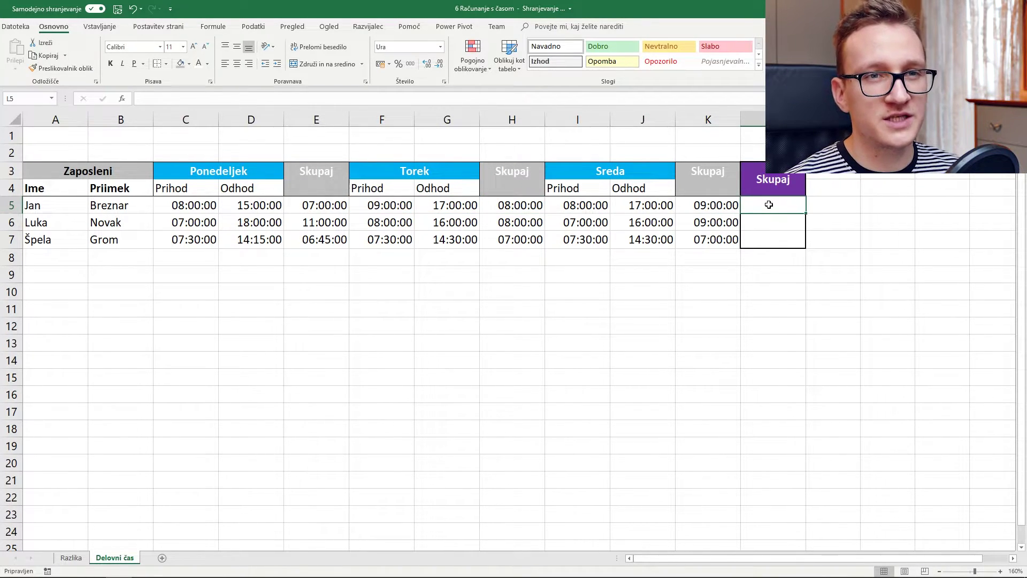
pyautogui.write('=')
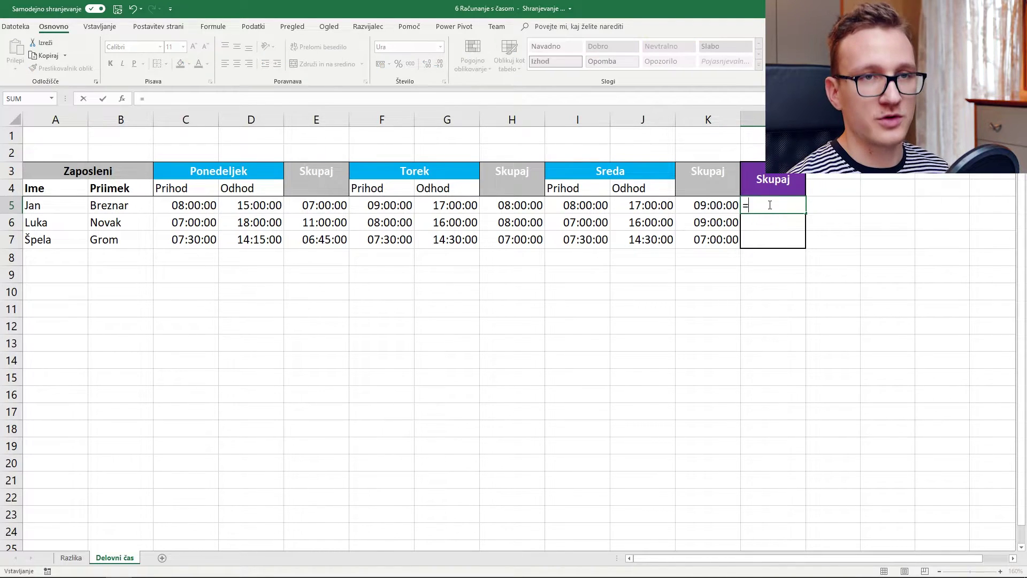
pyautogui.click(340, 204)
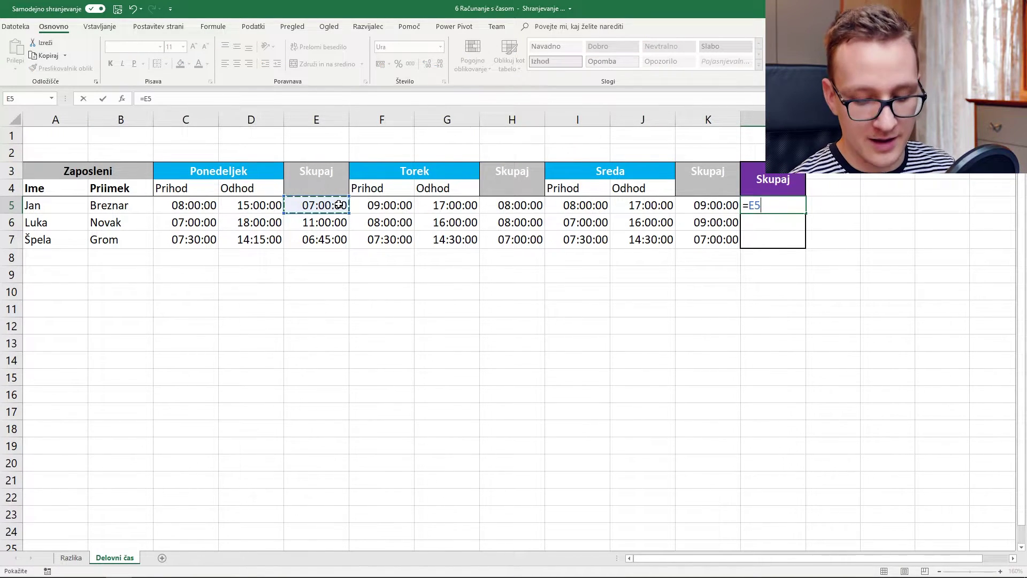
pyautogui.write('+')
pyautogui.click(500, 205)
pyautogui.write('+')
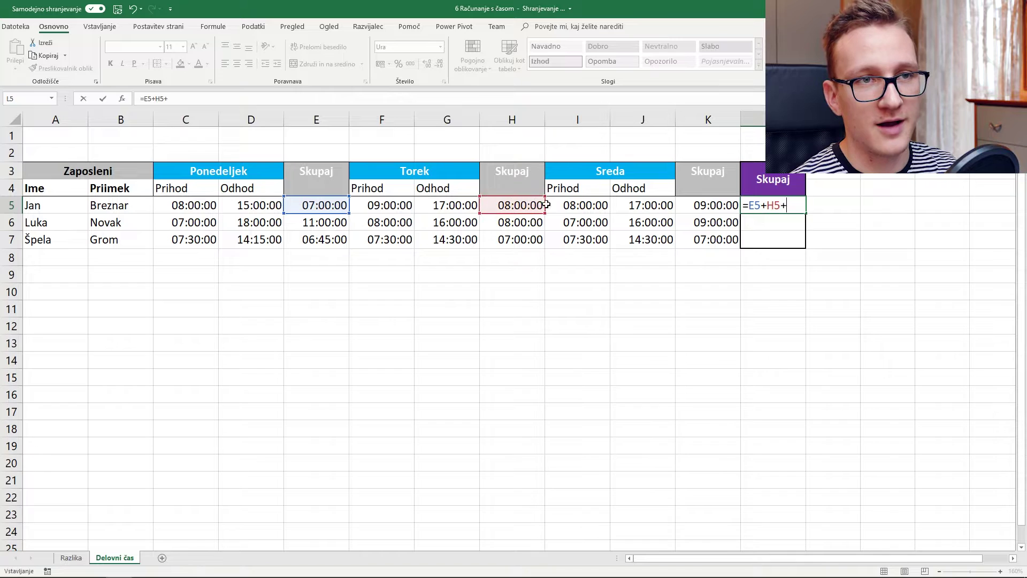
pyautogui.click(727, 207)
pyautogui.press('Return')
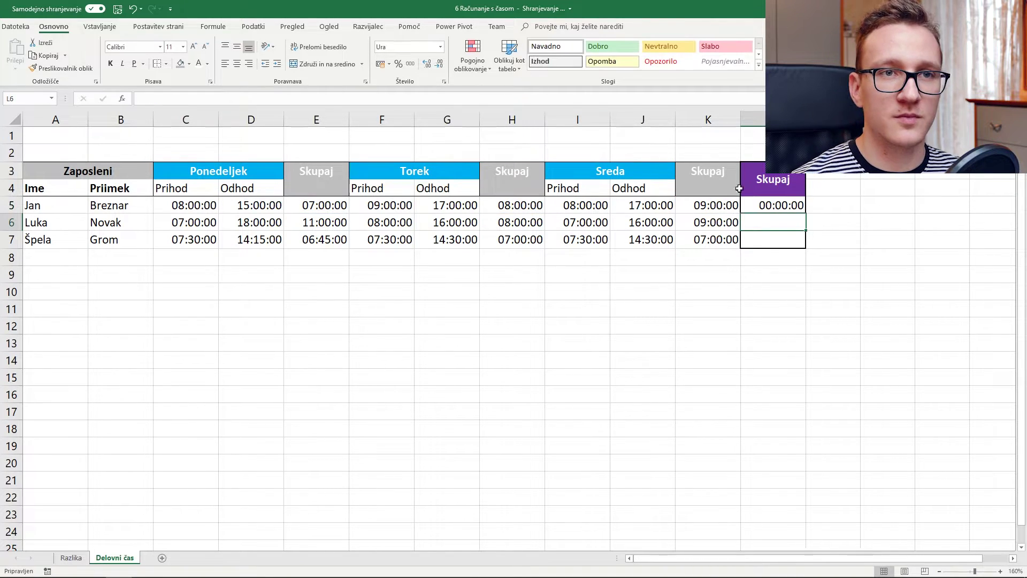
pyautogui.click(797, 205)
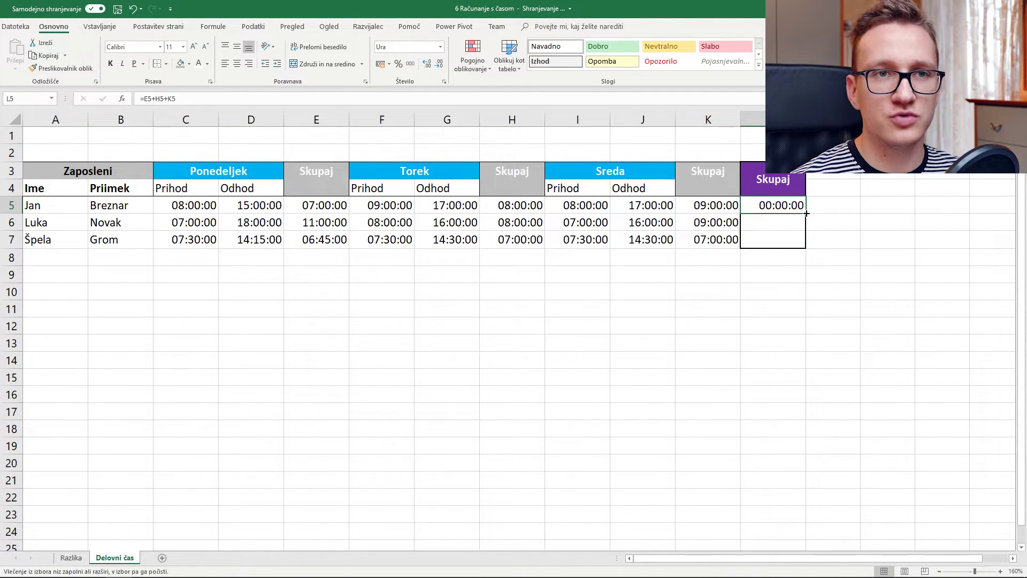
pyautogui.moveTo(806, 212); pyautogui.dragTo(802, 241)
pyautogui.click(808, 341)
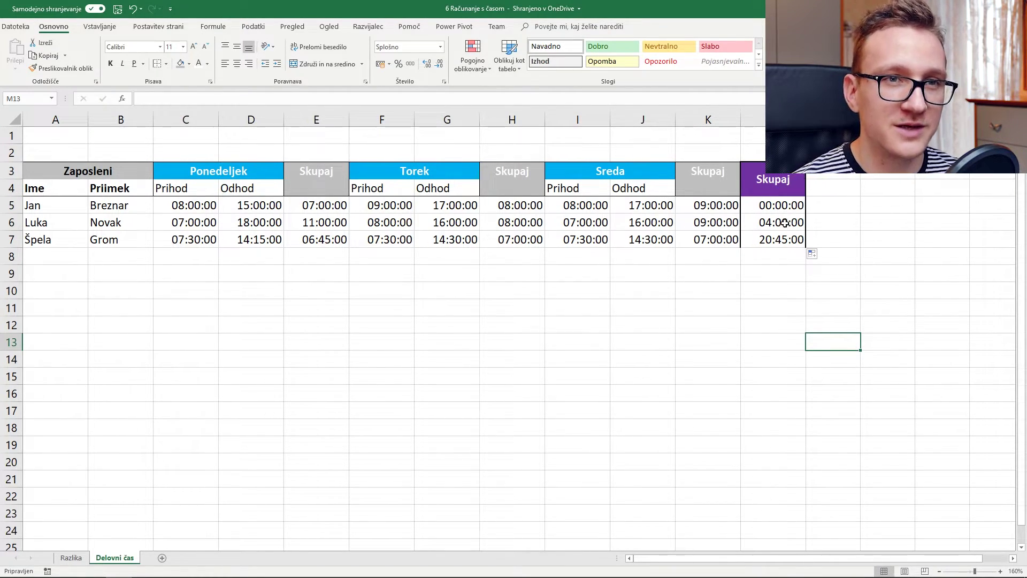
pyautogui.click(712, 205)
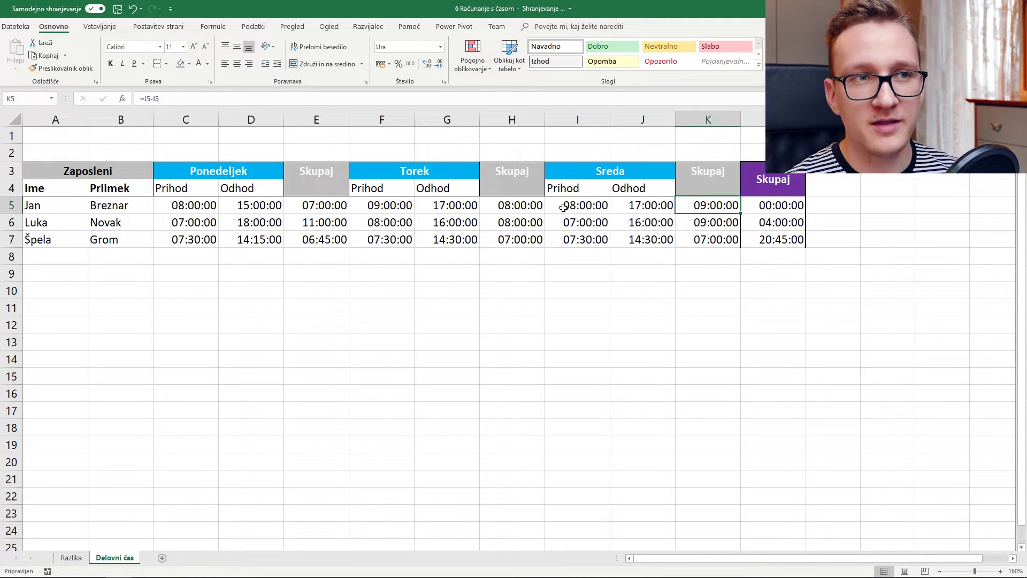
pyautogui.click(511, 205)
pyautogui.click(319, 204)
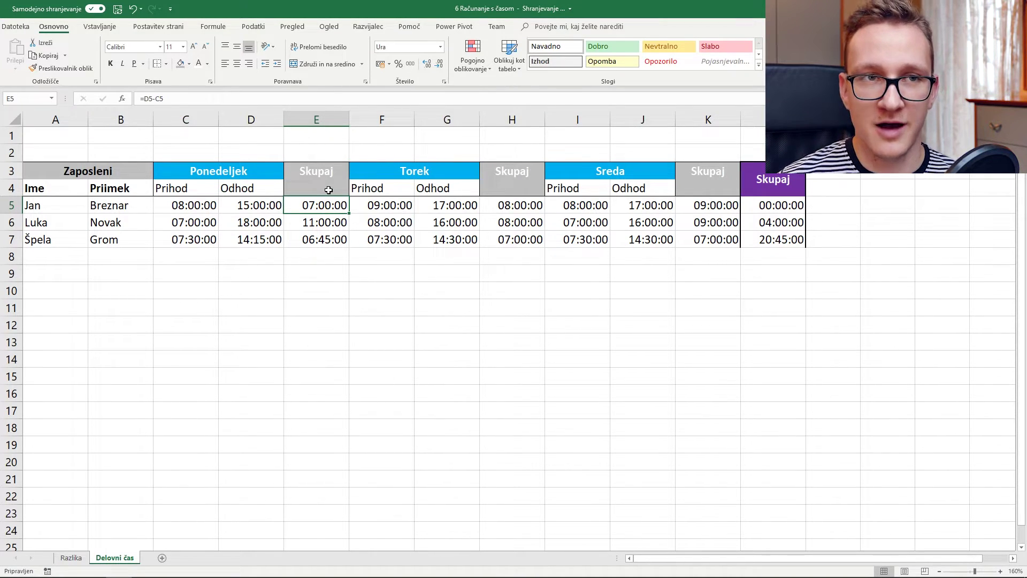
pyautogui.click(71, 557)
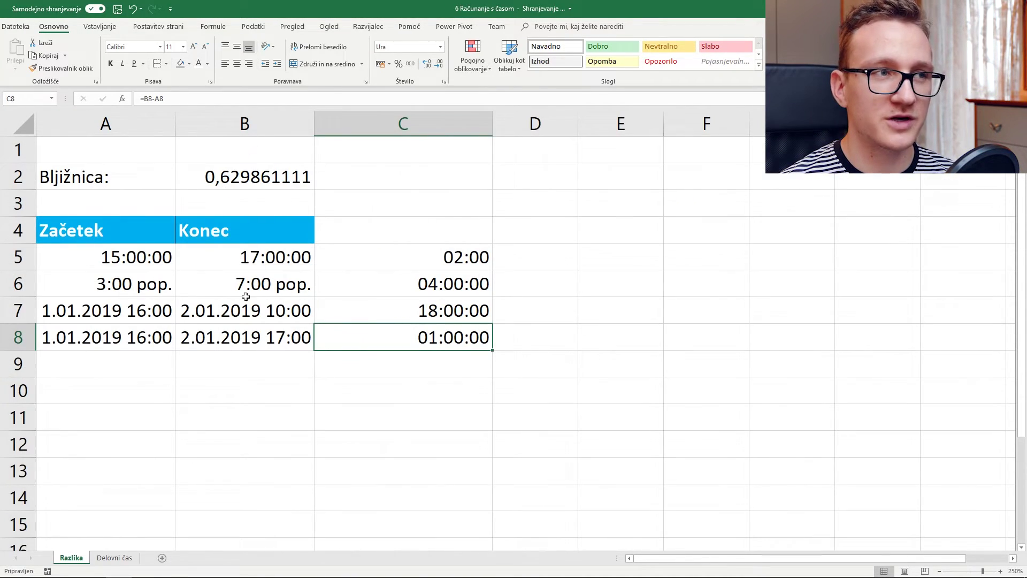
pyautogui.click(268, 172)
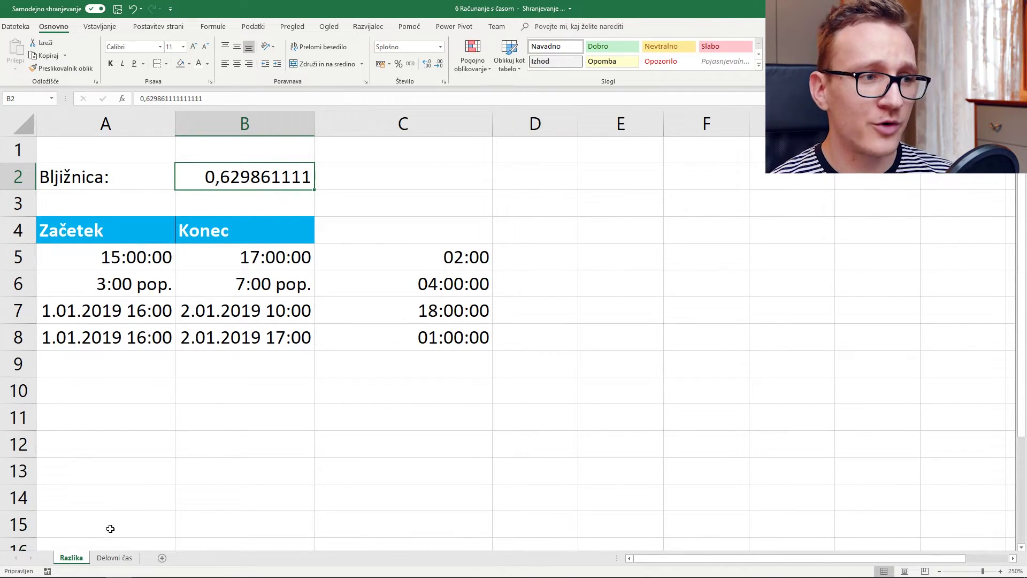
pyautogui.click(114, 558)
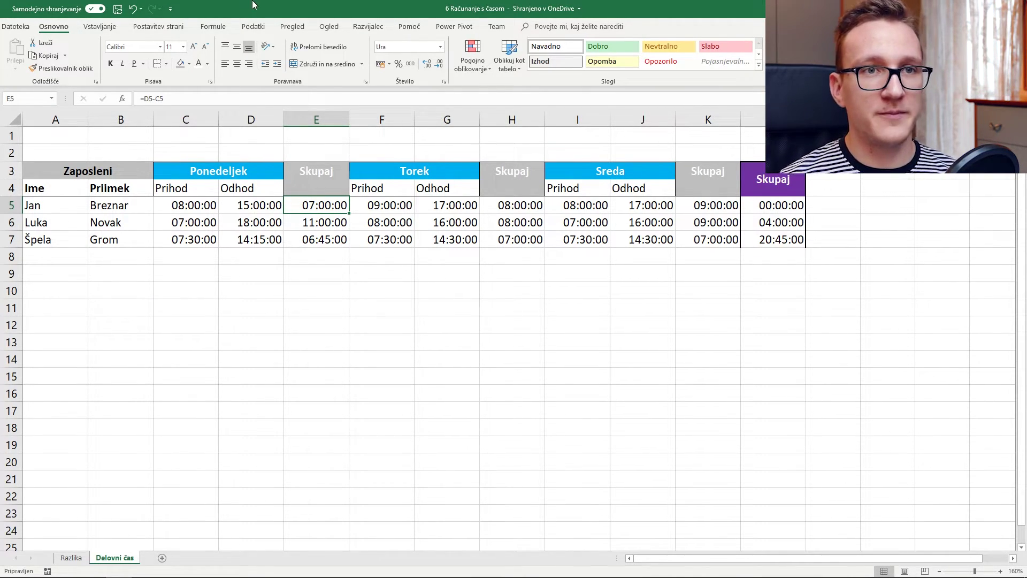
pyautogui.click(781, 204)
pyautogui.moveTo(782, 209); pyautogui.dragTo(781, 240)
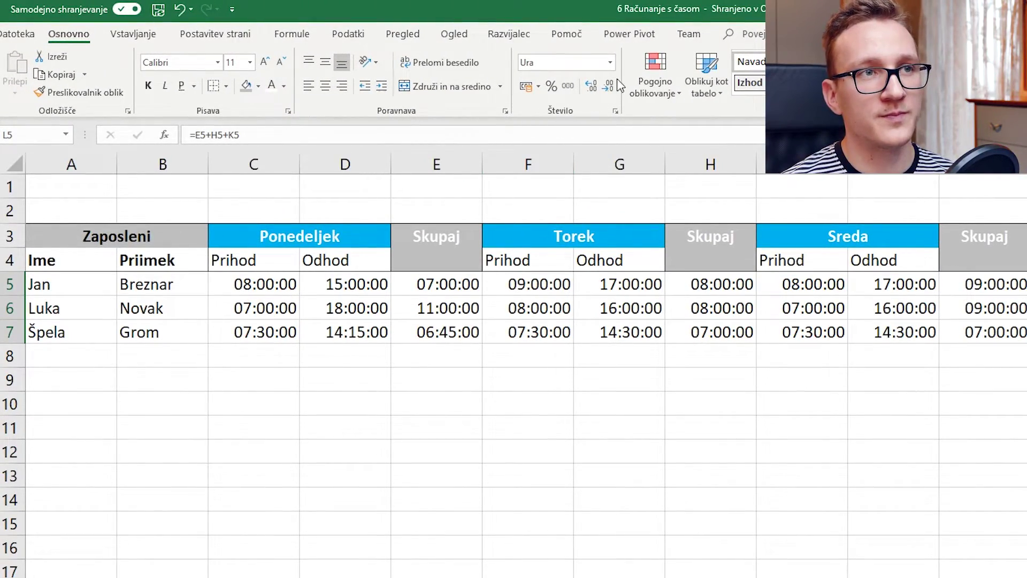
# Apply the custom number format [hh]:mm:ss to the weekly Skupaj totals.
pyautogui.click(610, 62)
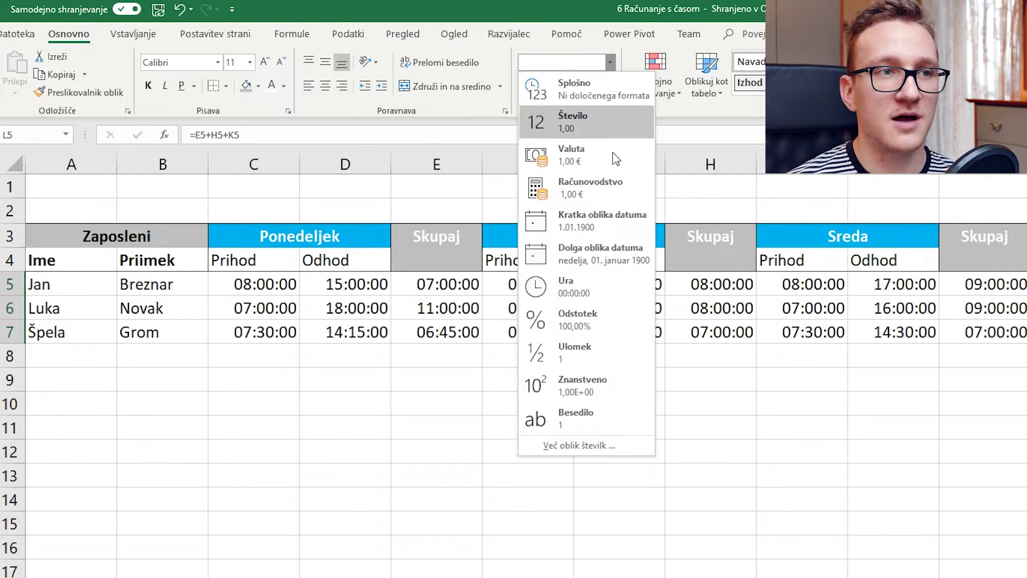
pyautogui.click(624, 444)
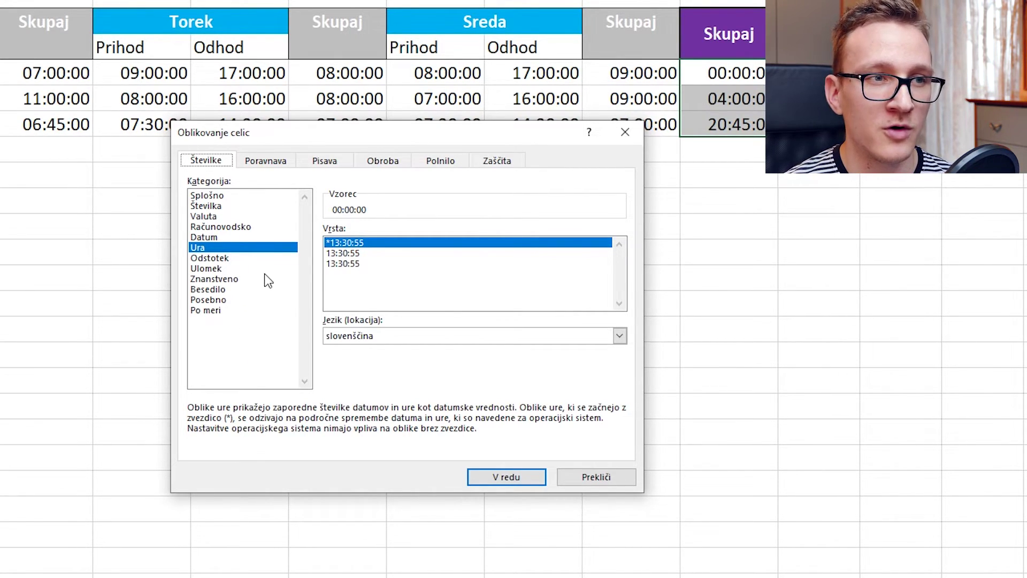
pyautogui.click(216, 311)
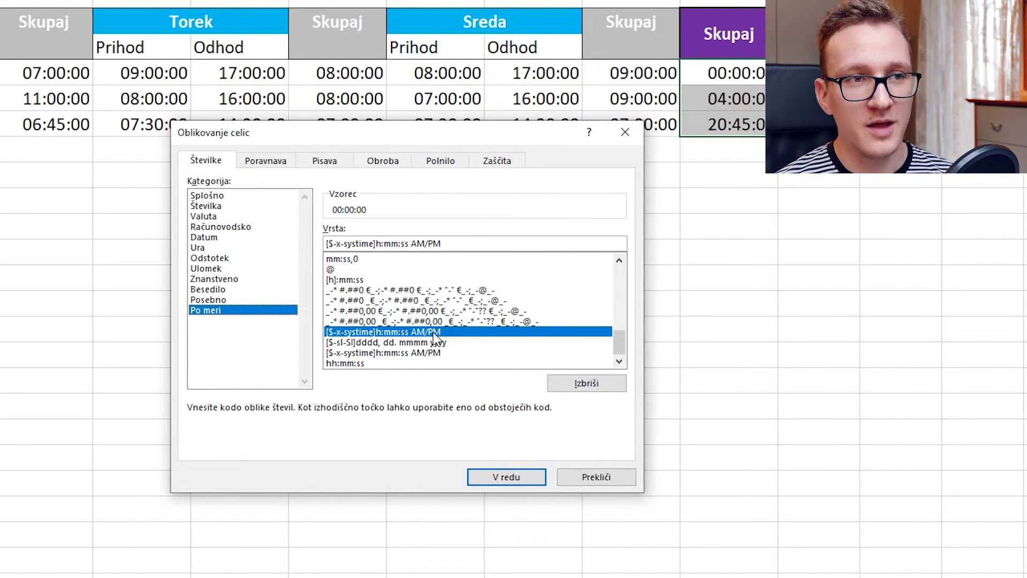
pyautogui.click(334, 282)
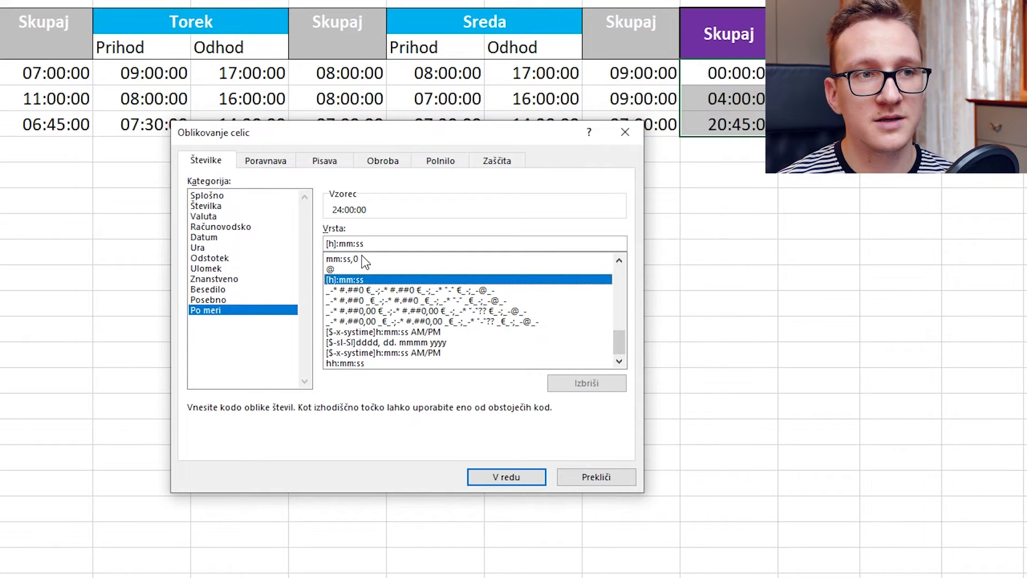
pyautogui.click(327, 244)
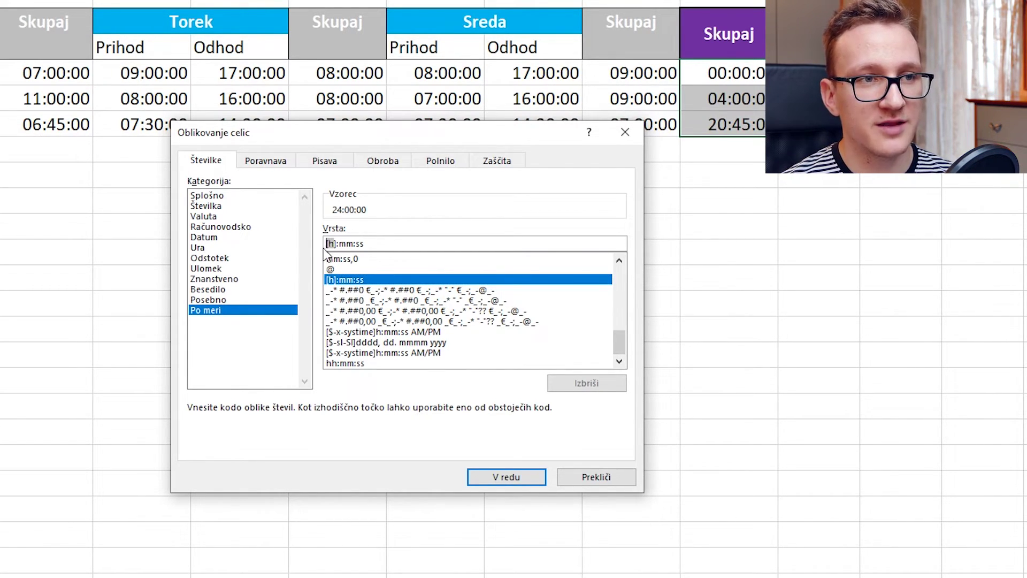
pyautogui.scroll(1, 374, 330)
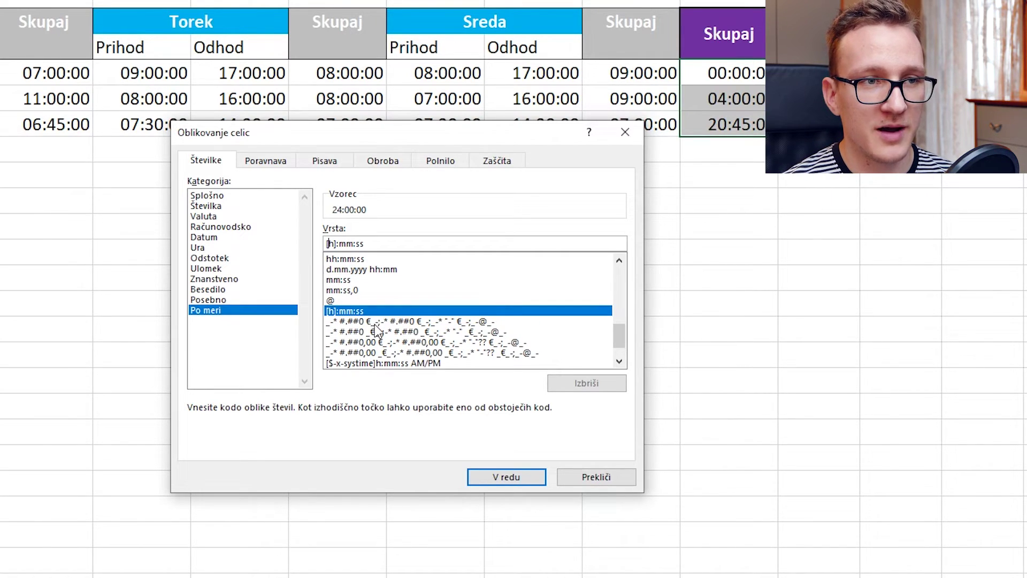
pyautogui.scroll(-1, 376, 330)
pyautogui.scroll(2, 422, 324)
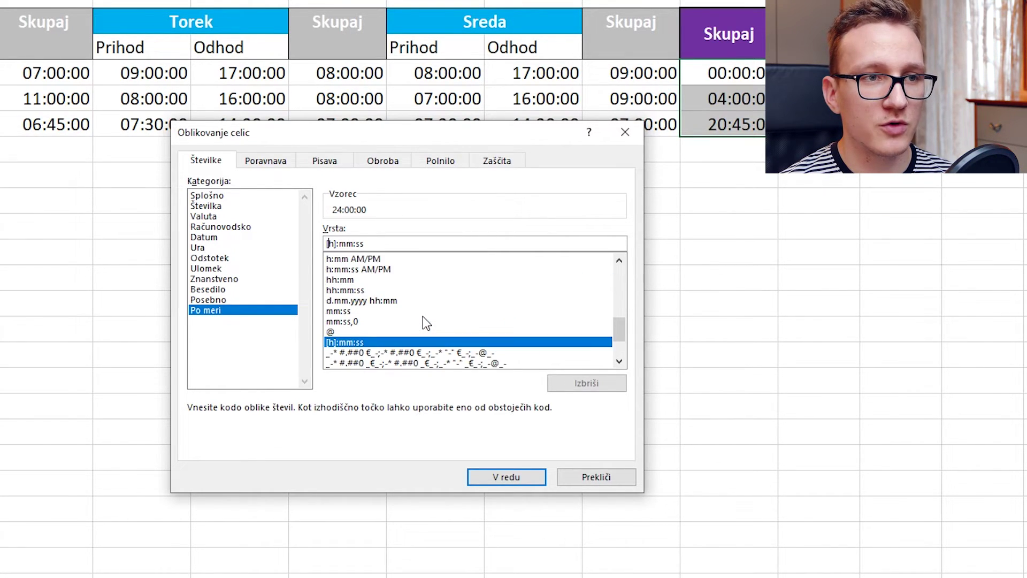
pyautogui.click(354, 290)
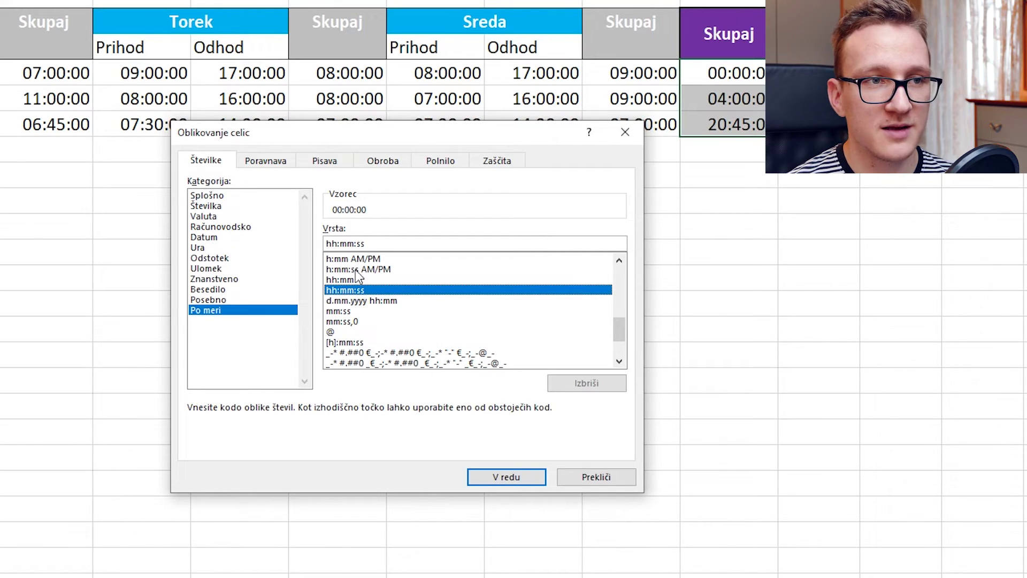
pyautogui.click(331, 242)
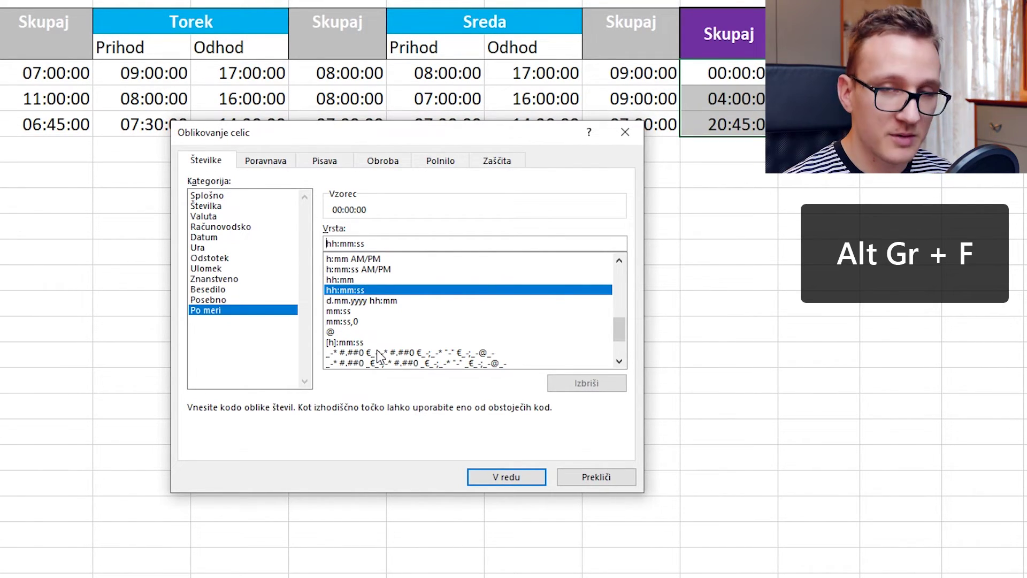
pyautogui.write('[')
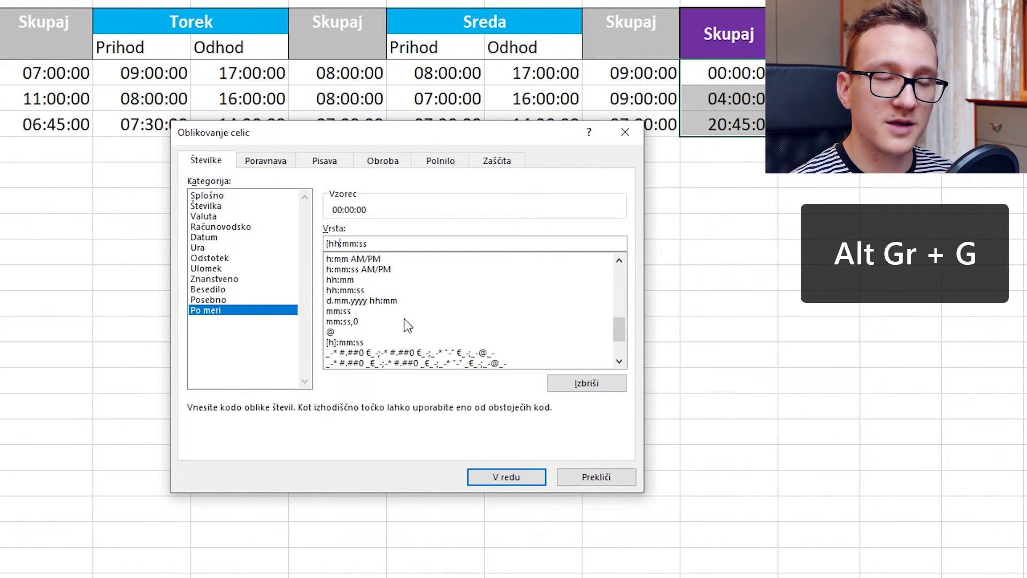
pyautogui.write(']')
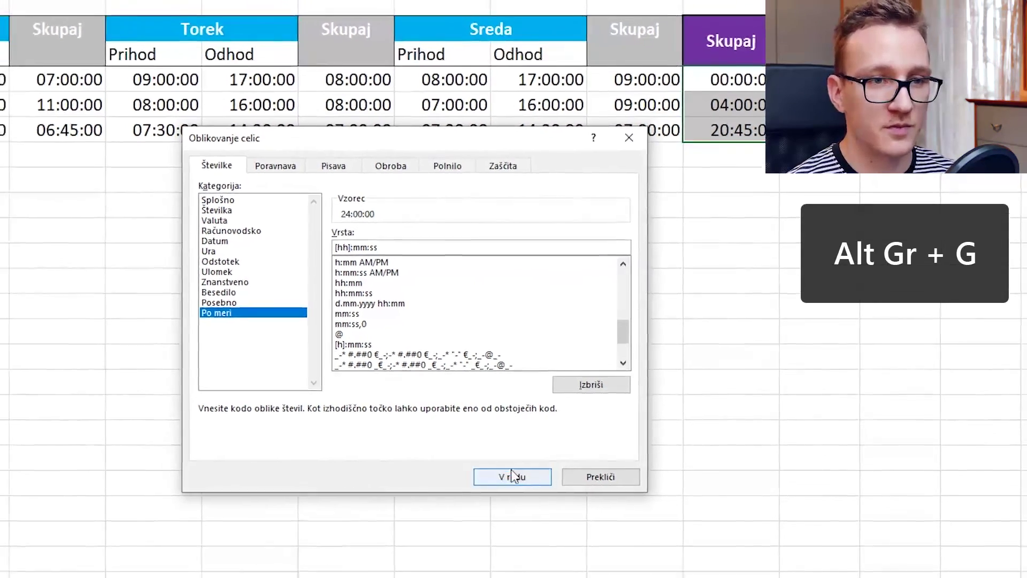
pyautogui.click(511, 473)
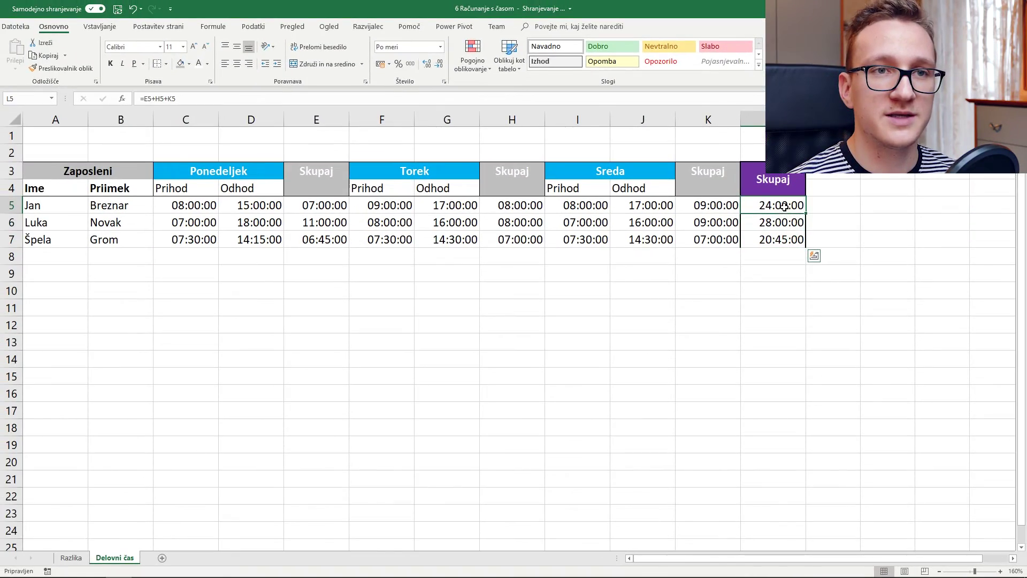
# Go to the Razlika sheet and select the time difference in C8.
pyautogui.click(754, 407)
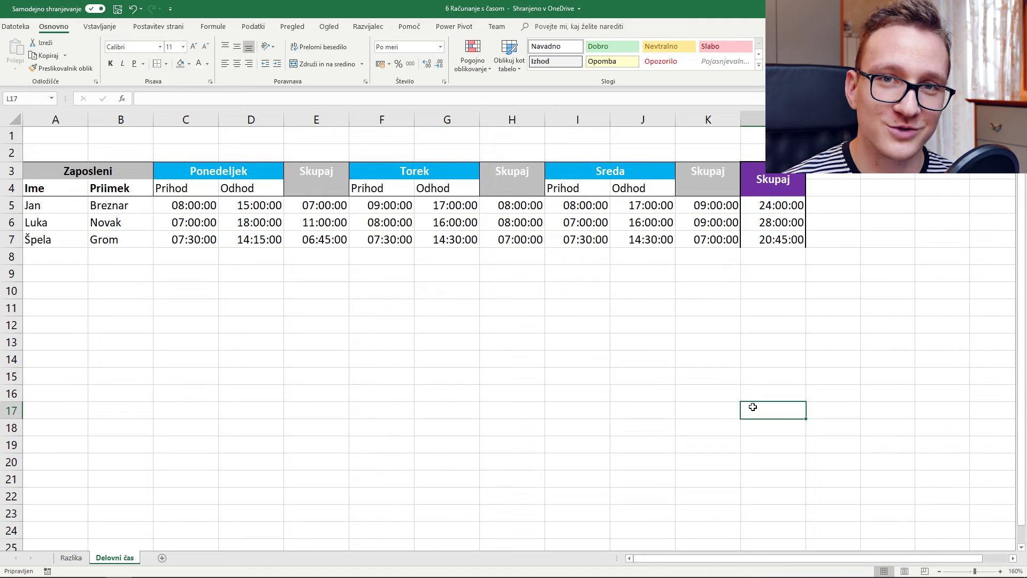
pyautogui.click(71, 558)
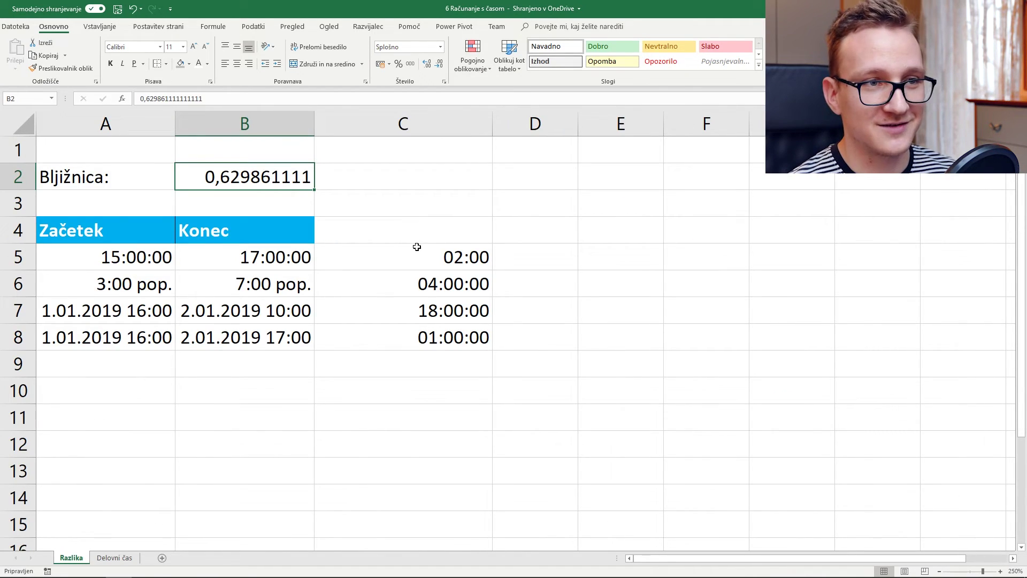
pyautogui.click(433, 339)
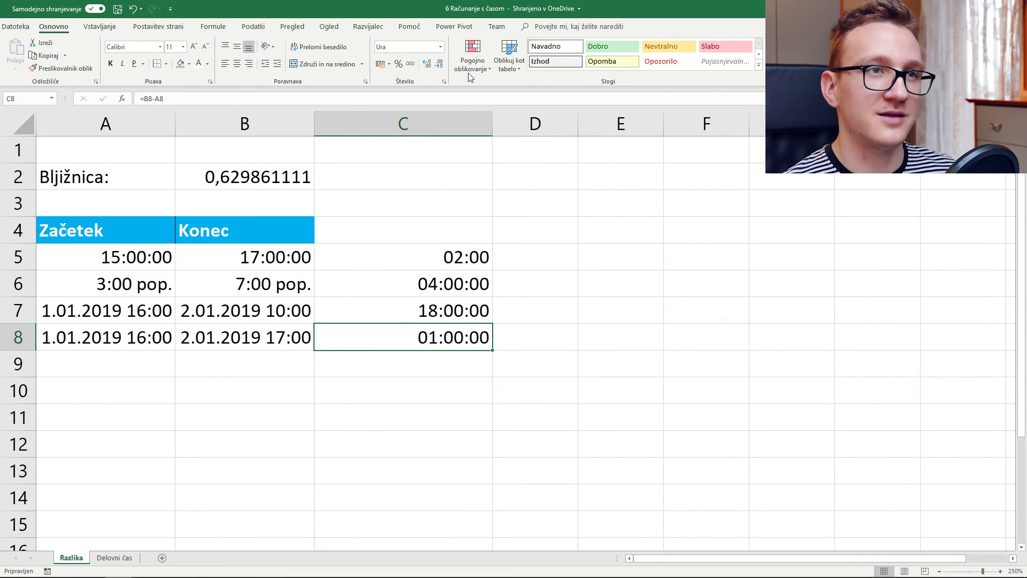
# Give C8 the custom [hh]:mm:ss format so it shows 25:00:00 instead of 01:00:00.
pyautogui.click(441, 46)
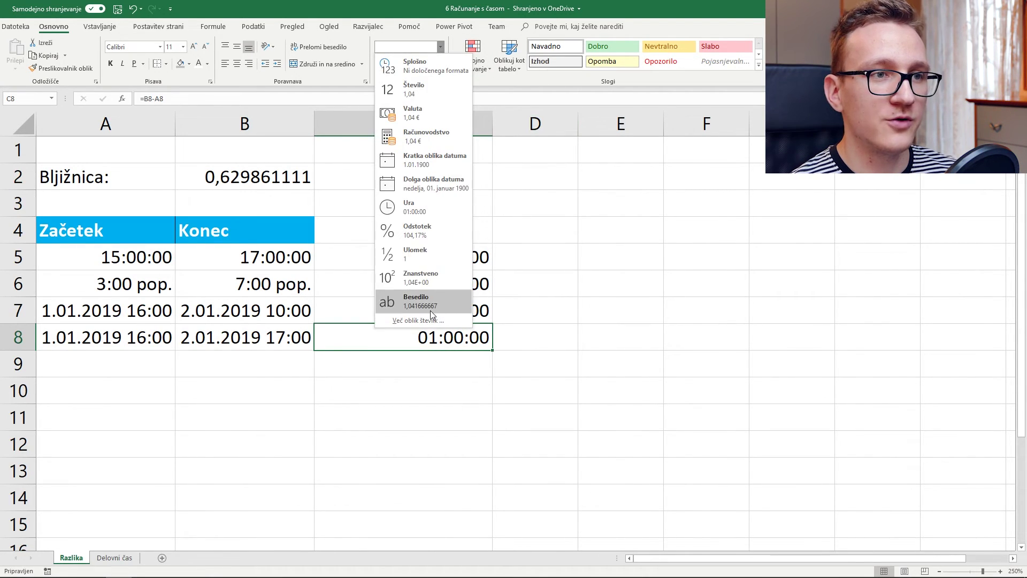
pyautogui.click(418, 320)
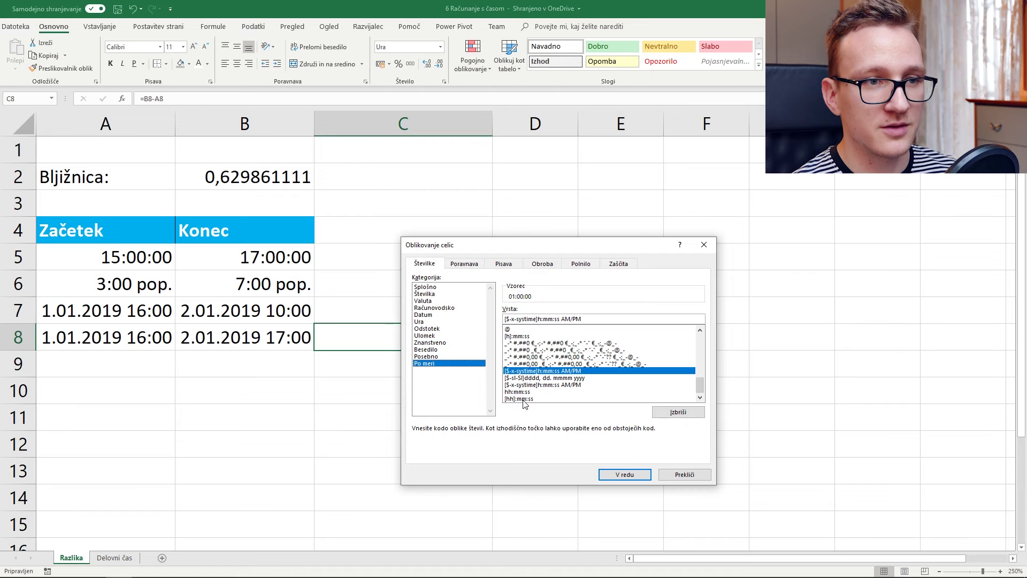
pyautogui.click(524, 399)
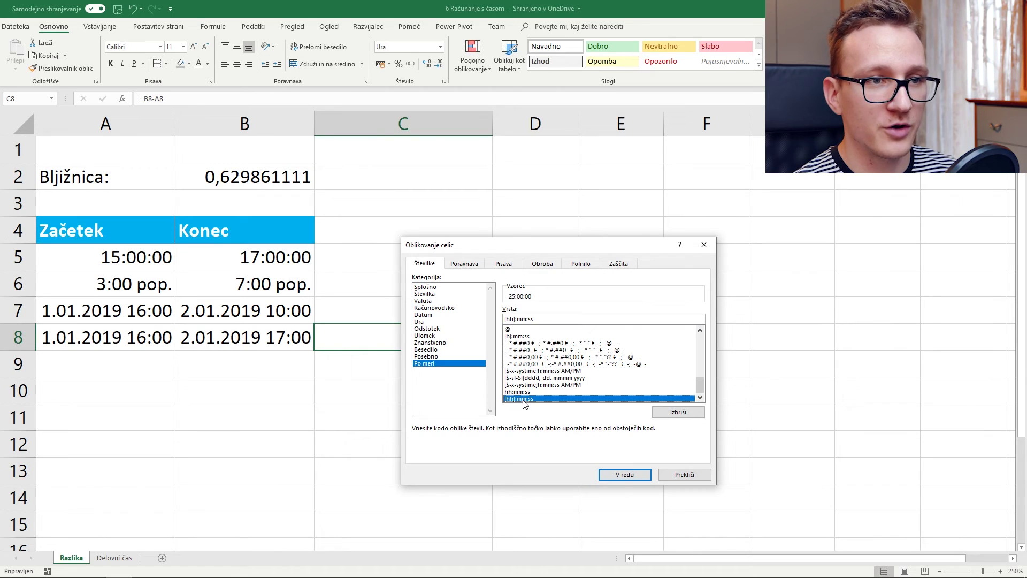
pyautogui.click(619, 474)
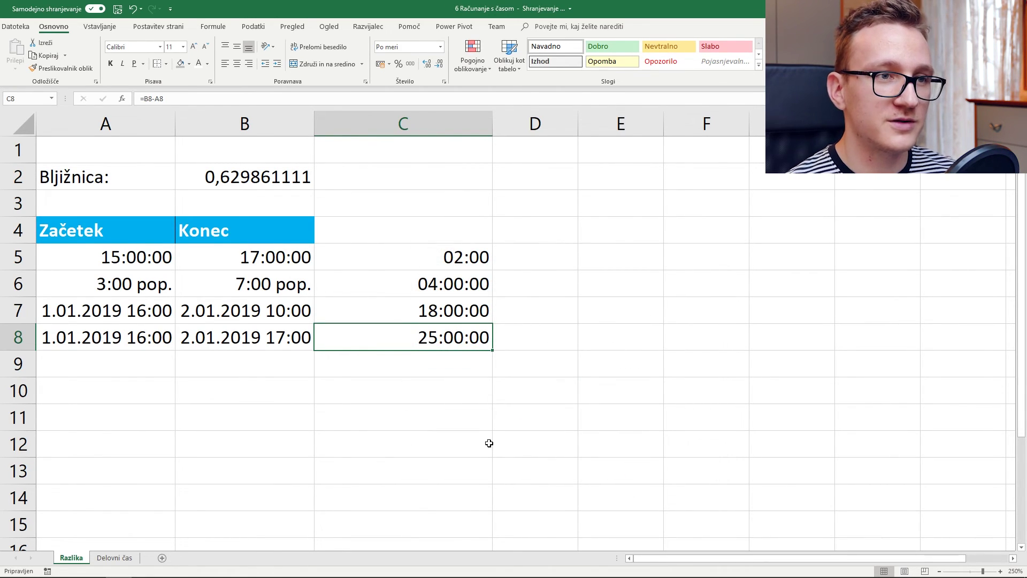